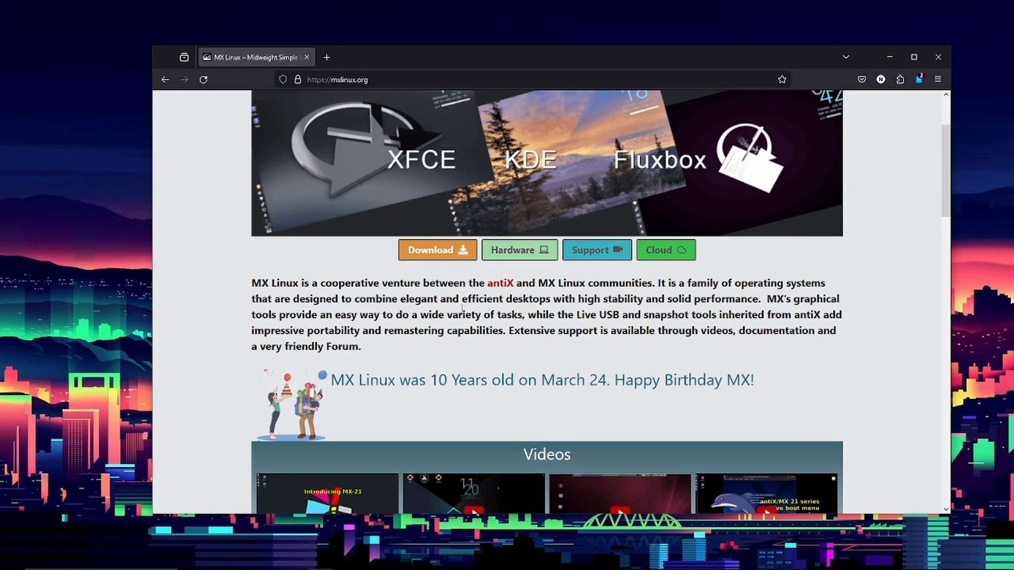
# Read through the MX Linux homepage, including the project description and the XFCE and KDE edition sections.
pyautogui.scroll(-4, 654, 343)
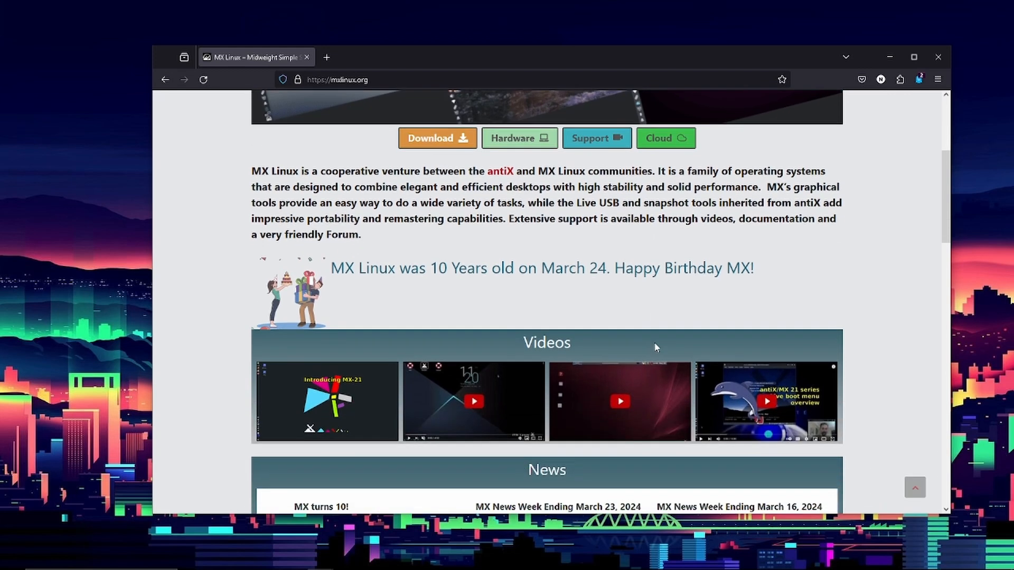
pyautogui.scroll(-10, 655, 346)
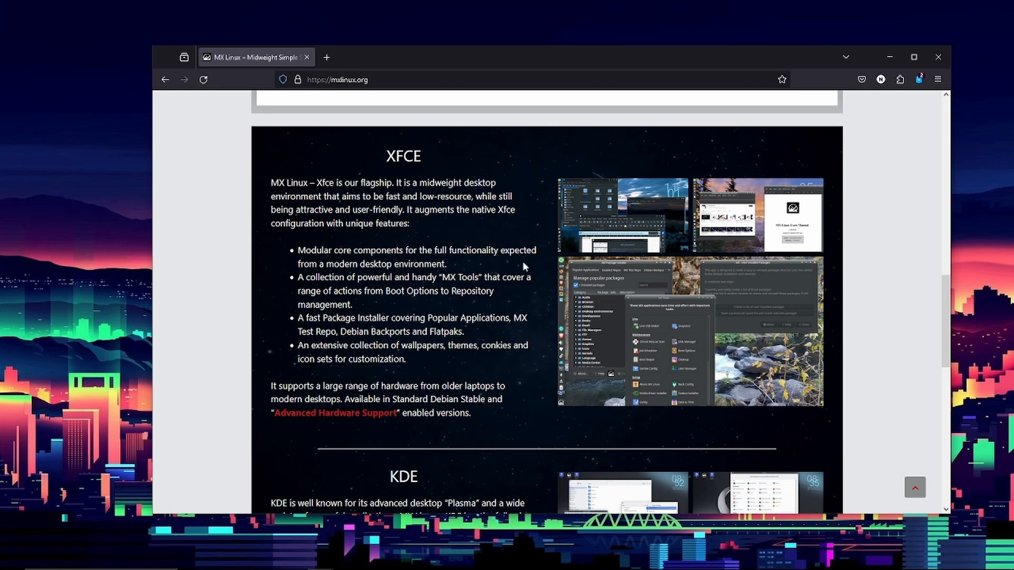
pyautogui.scroll(-2, 320, 278)
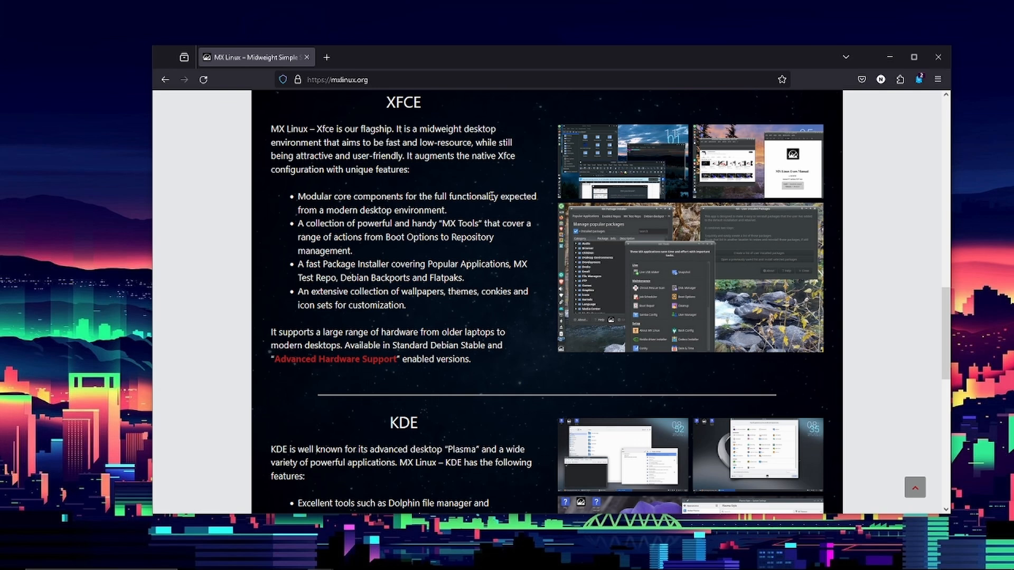
pyautogui.press('Home')
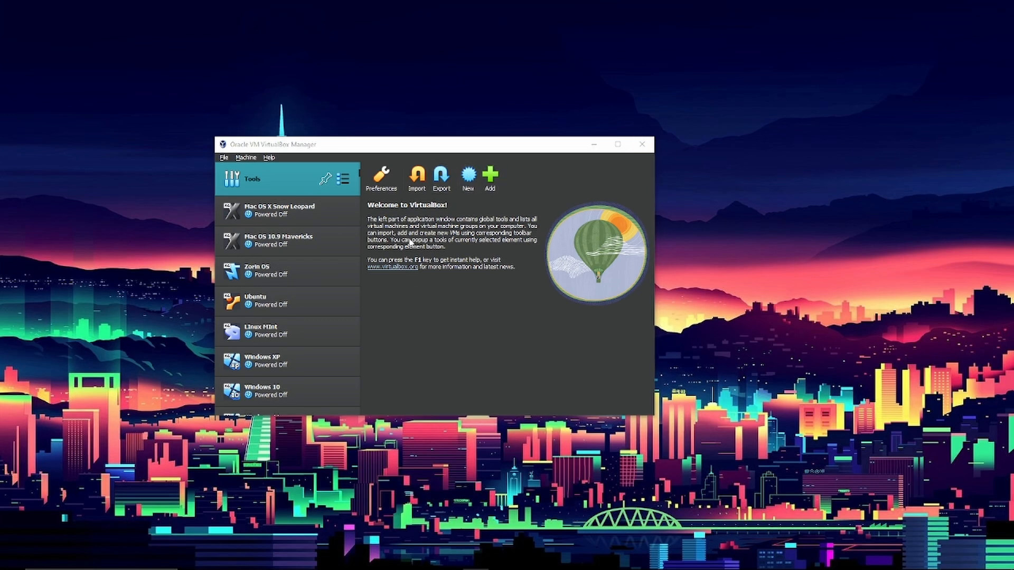
# Switch to VirtualBox and start creating a new virtual machine named MX Linux.
pyautogui.moveTo(458, 146); pyautogui.dragTo(518, 136)
pyautogui.click(529, 169)
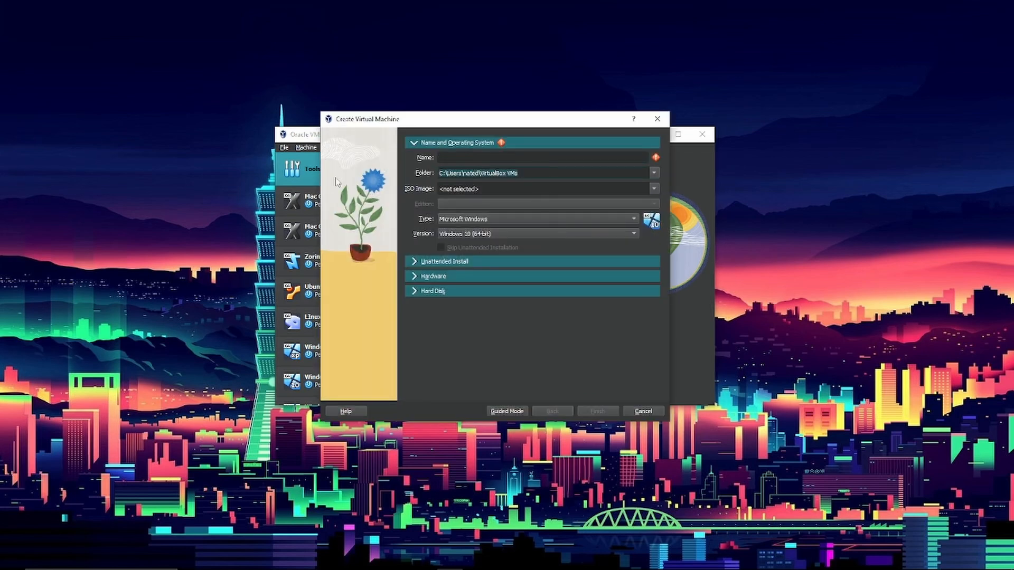
pyautogui.click(545, 158)
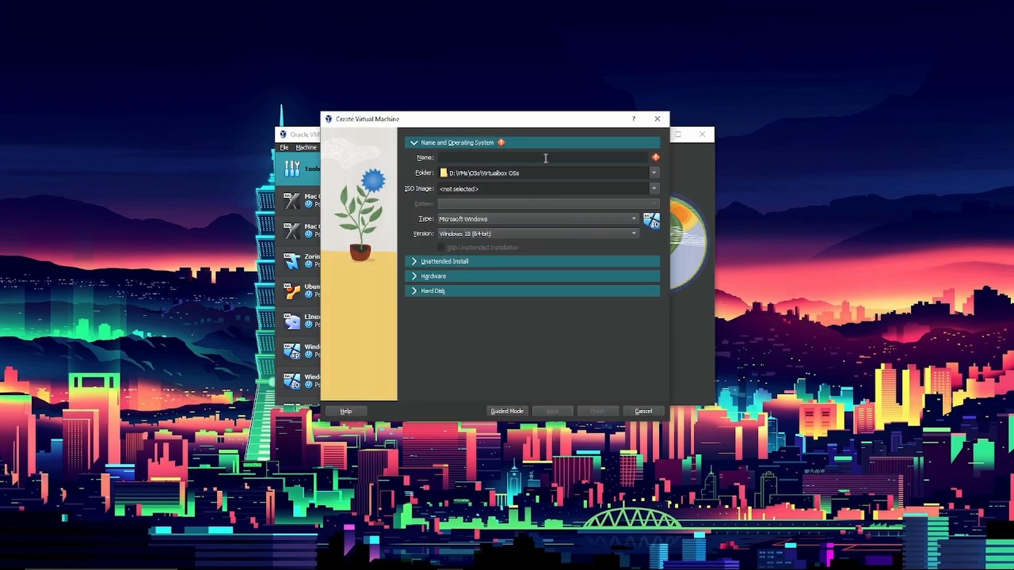
pyautogui.write('MX Lin')
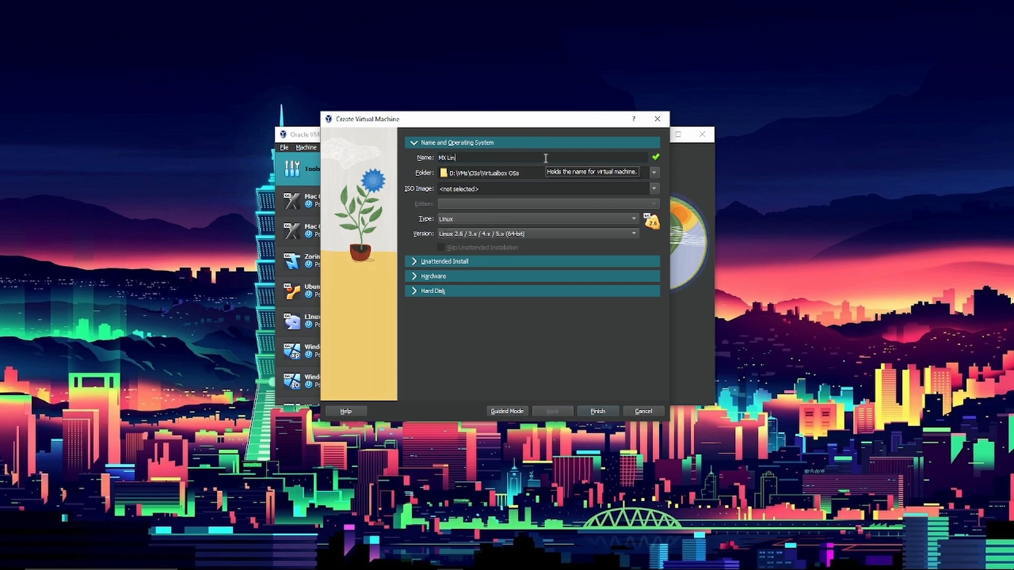
pyautogui.write('ux')
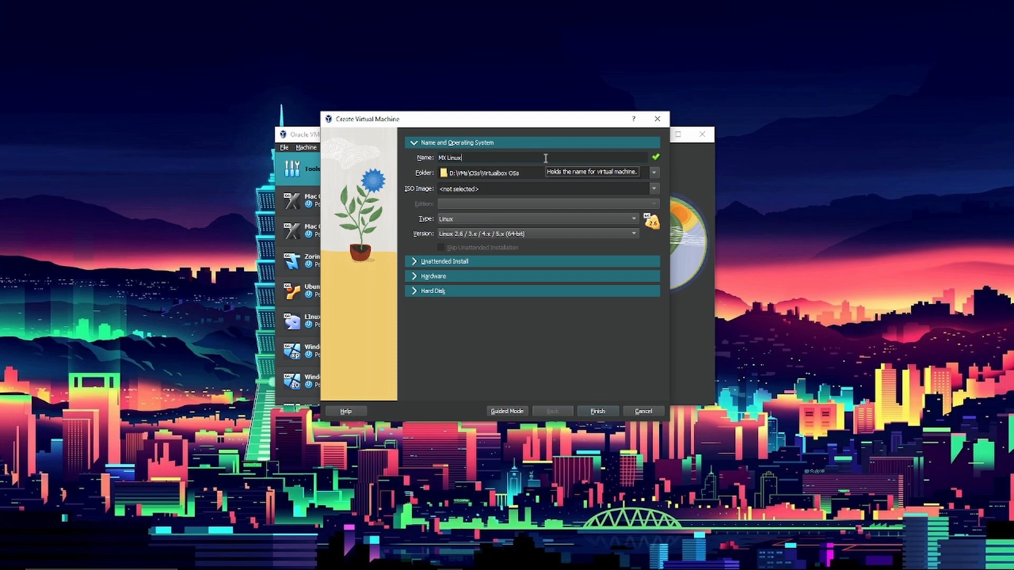
# Choose the MX-23.2_x64 disc image from the ISOs folder as the virtual machine's ISO image.
pyautogui.click(654, 189)
pyautogui.click(602, 206)
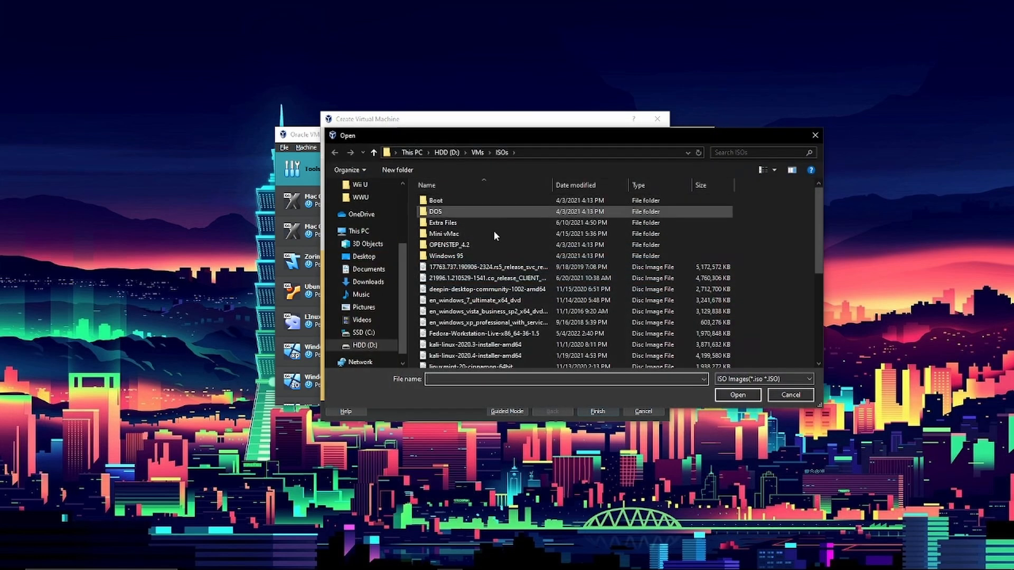
pyautogui.scroll(-3, 502, 267)
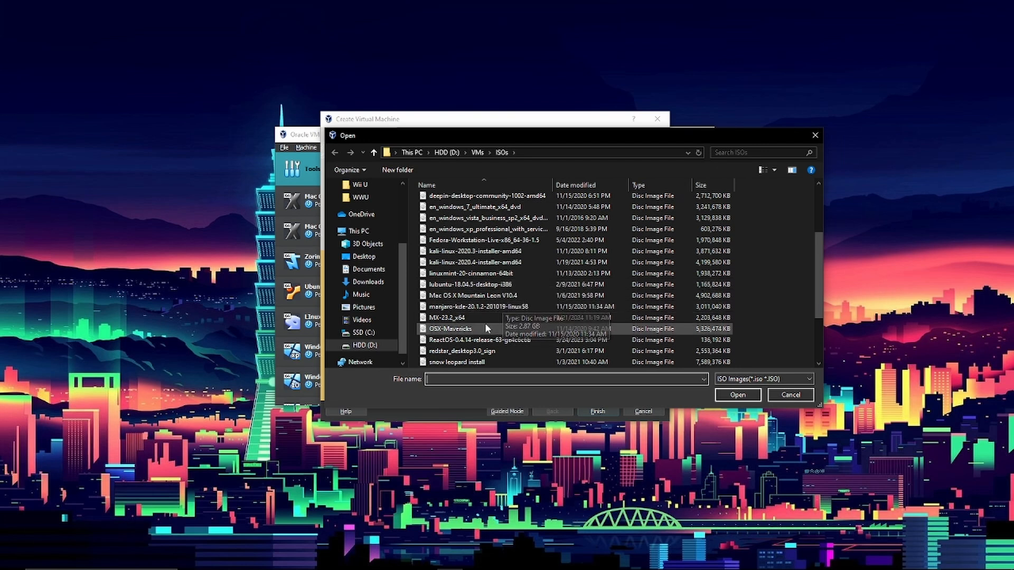
pyautogui.doubleClick(489, 318)
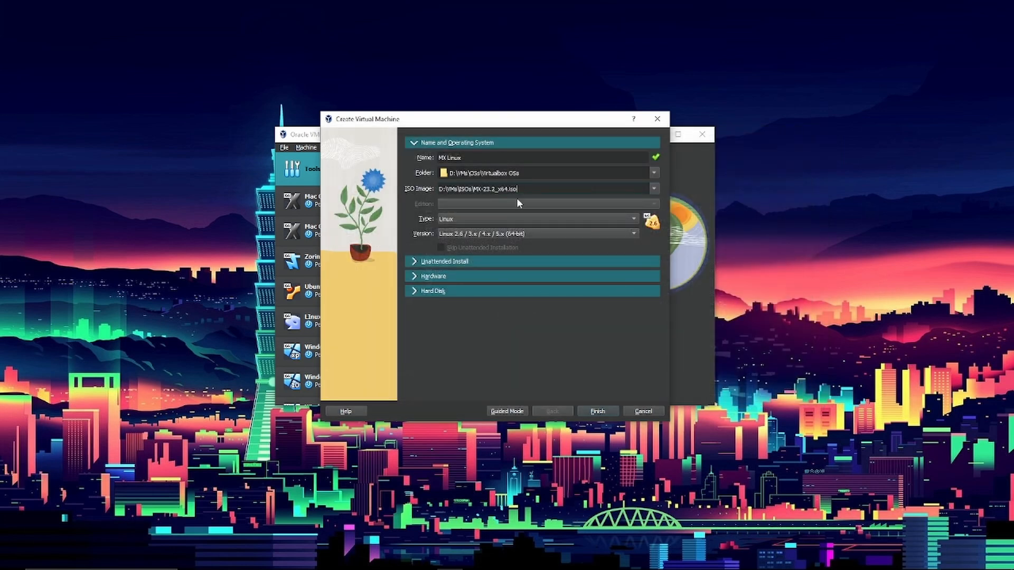
# Set the virtual machine's type to Linux and its version to Other Linux (64-bit).
pyautogui.click(530, 221)
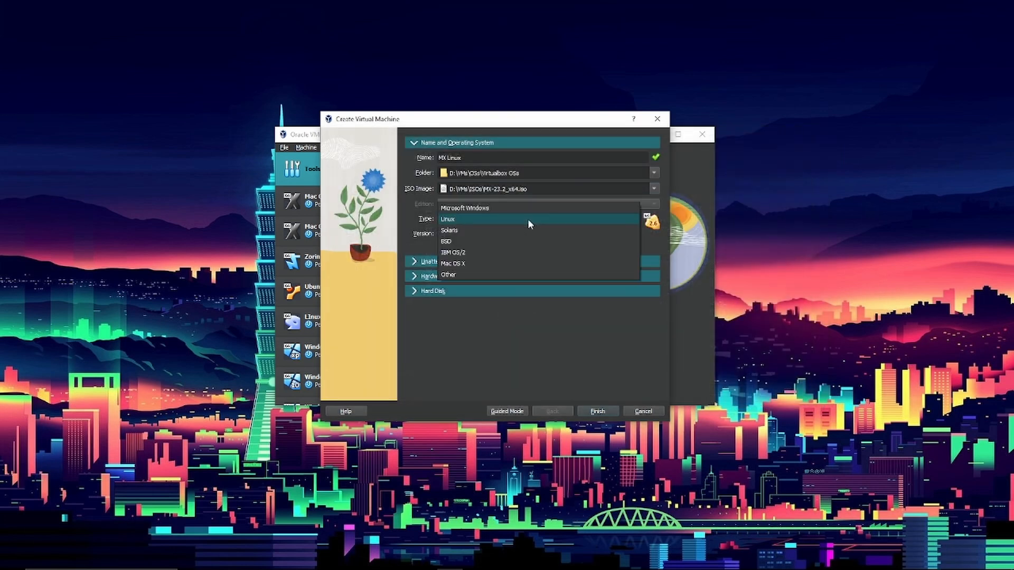
pyautogui.click(528, 219)
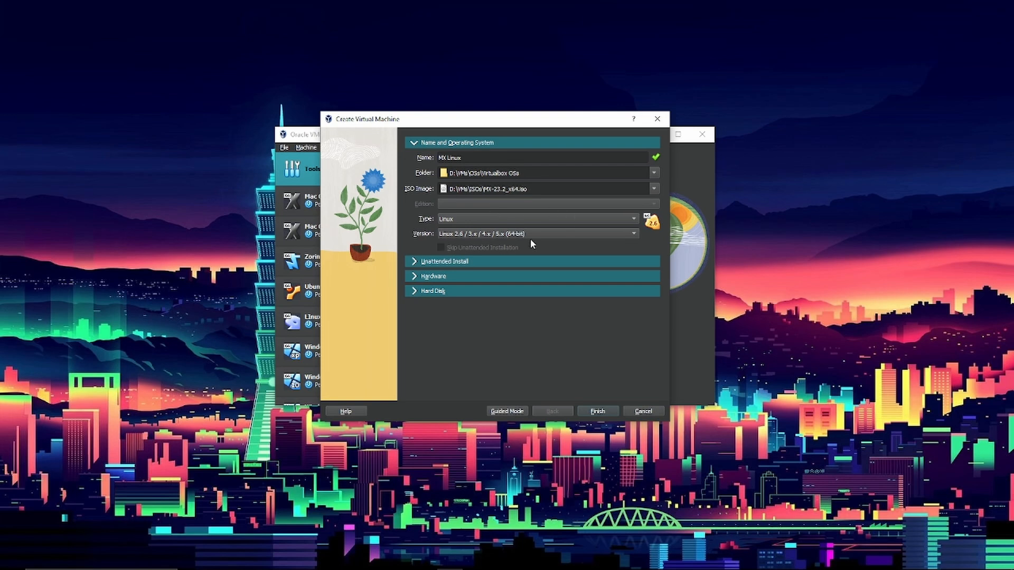
pyautogui.click(451, 233)
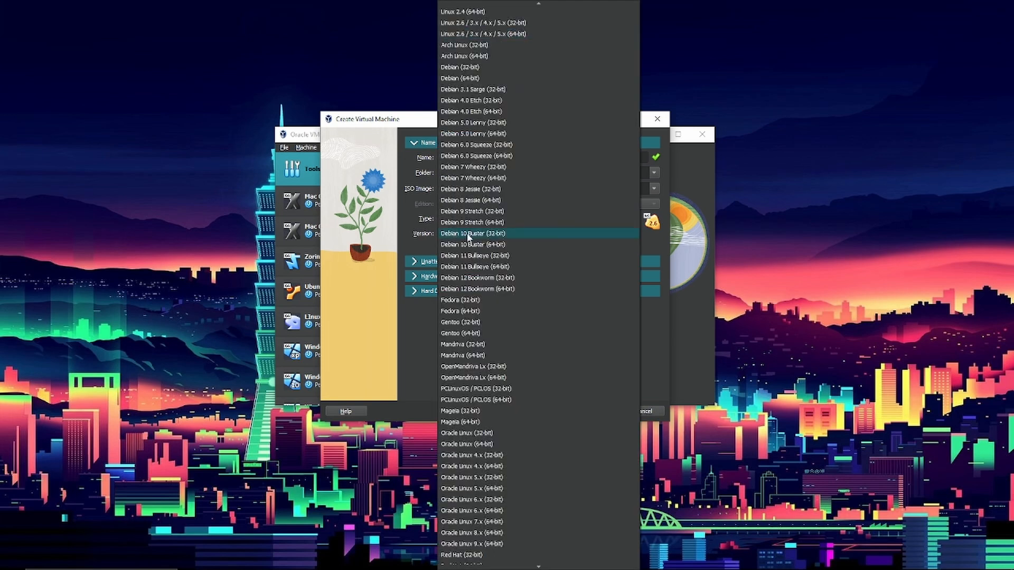
pyautogui.scroll(-10, 559, 290)
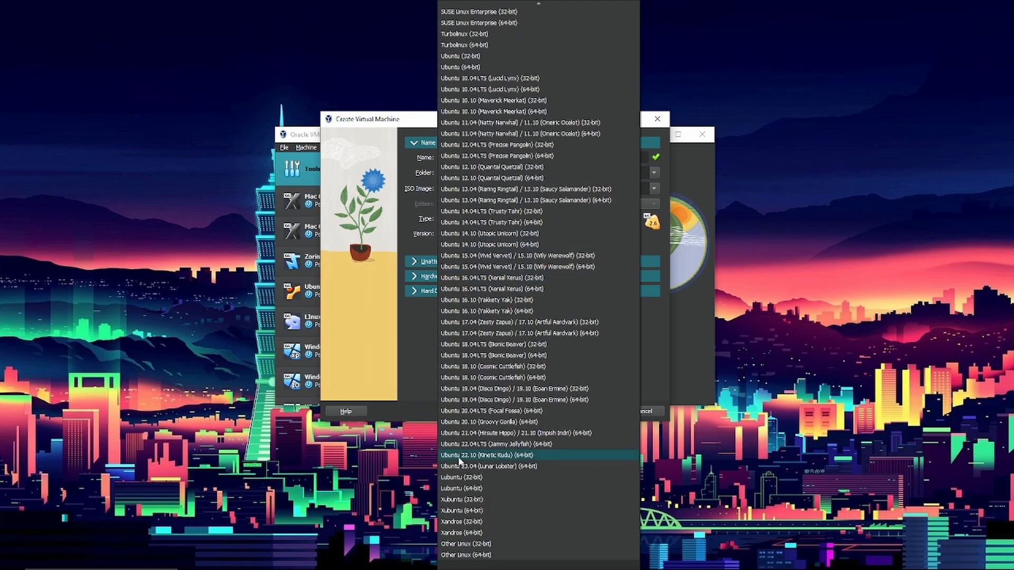
pyautogui.scroll(19, 528, 288)
pyautogui.scroll(2, 536, 323)
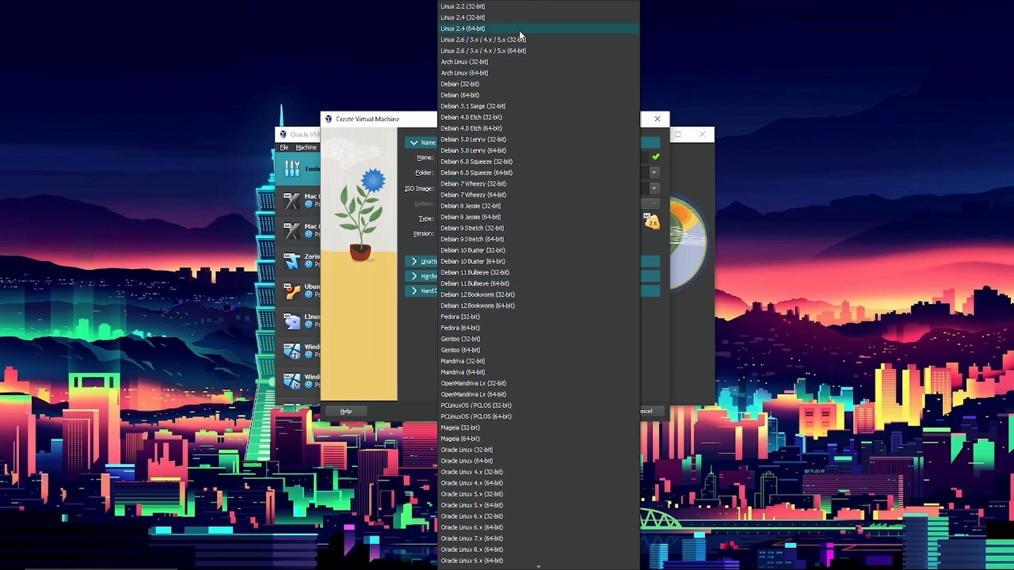
pyautogui.scroll(-20, 549, 381)
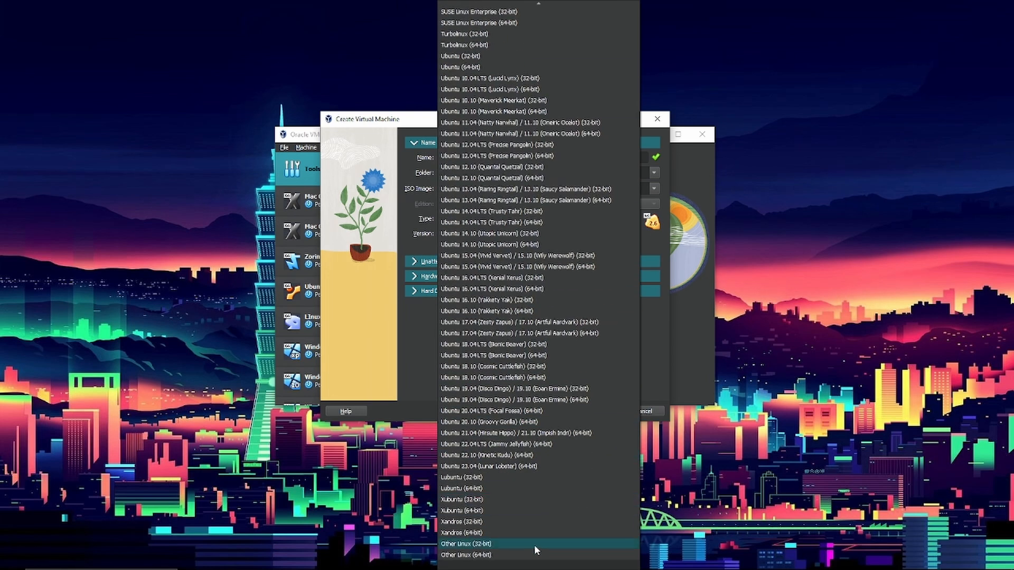
pyautogui.click(531, 554)
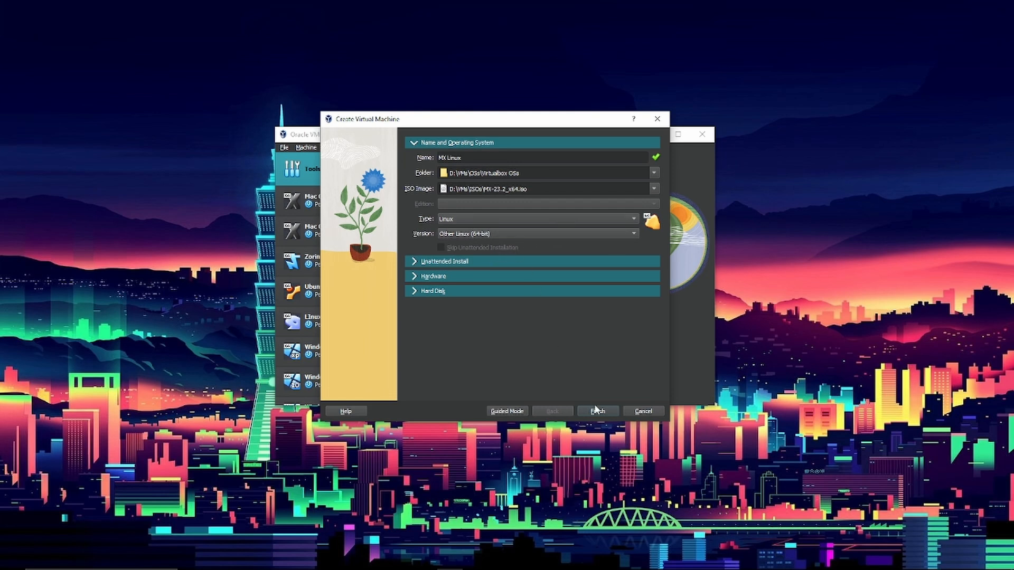
# Give the virtual machine 8192 MB of base memory and 2 processors.
pyautogui.click(443, 275)
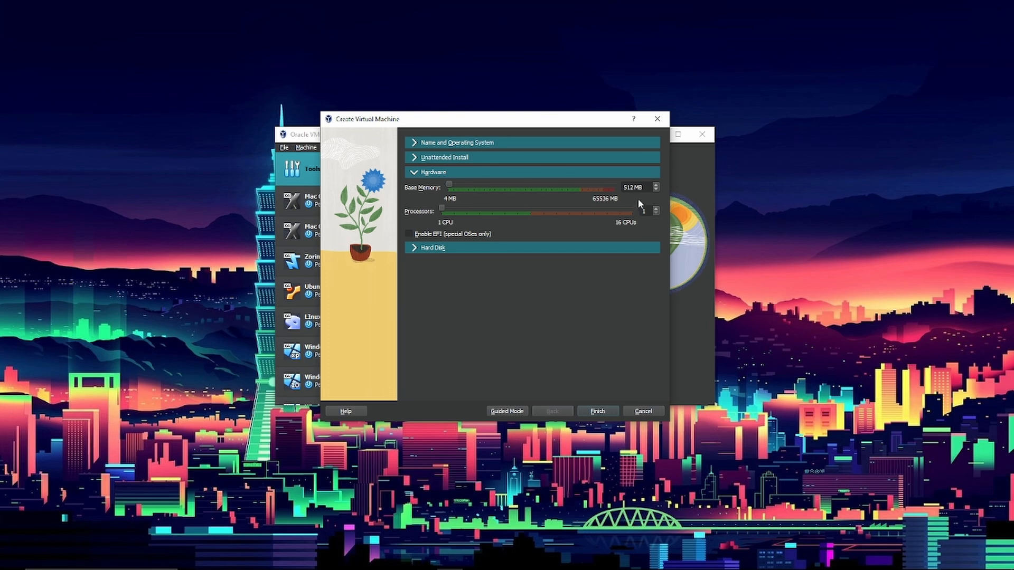
pyautogui.moveTo(635, 187); pyautogui.dragTo(615, 188)
pyautogui.moveTo(447, 185); pyautogui.dragTo(473, 188)
# Set the new virtual hard disk's size to 32 GB and finish creating the virtual machine.
pyautogui.click(450, 248)
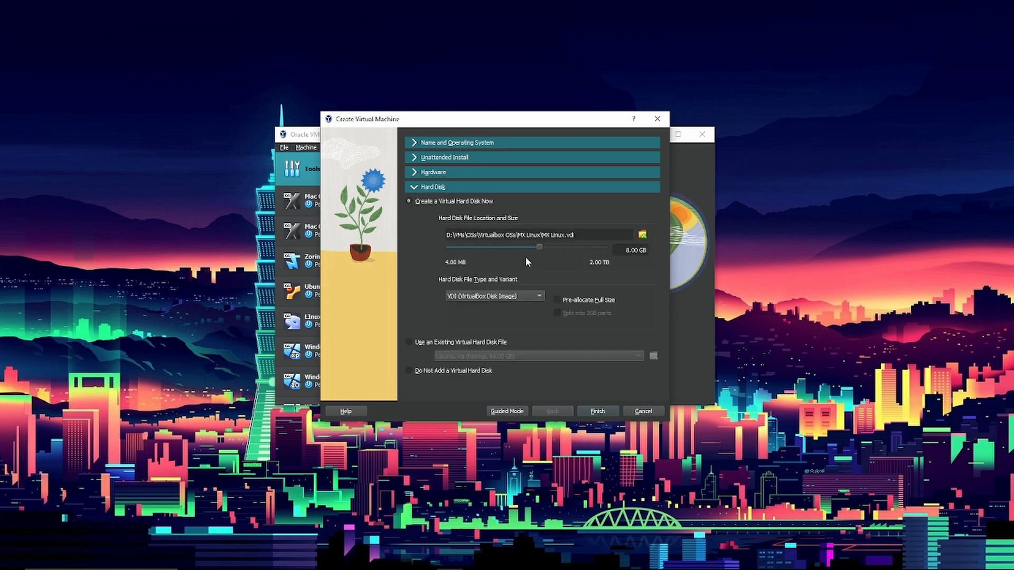
pyautogui.moveTo(541, 244); pyautogui.dragTo(554, 254)
pyautogui.click(647, 251)
pyautogui.write('32')
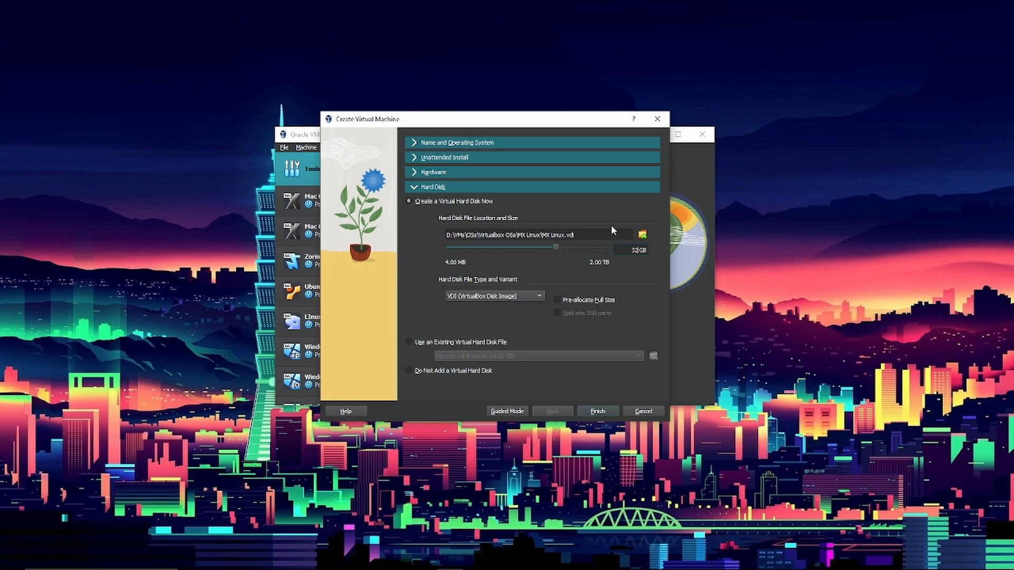
pyautogui.click(597, 411)
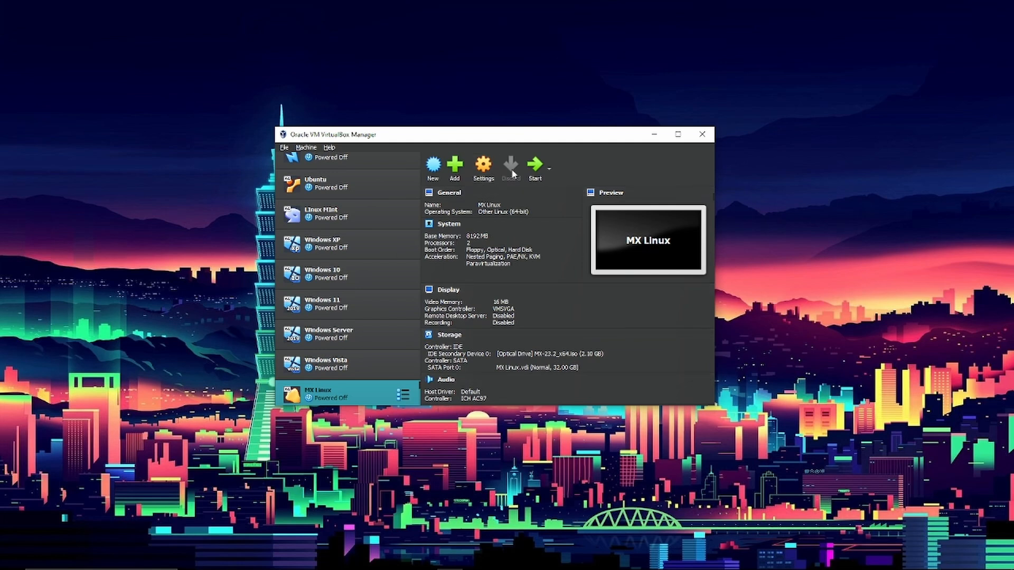
# Start the MX Linux virtual machine, reposition its window and dismiss the notification overlay.
pyautogui.click(535, 166)
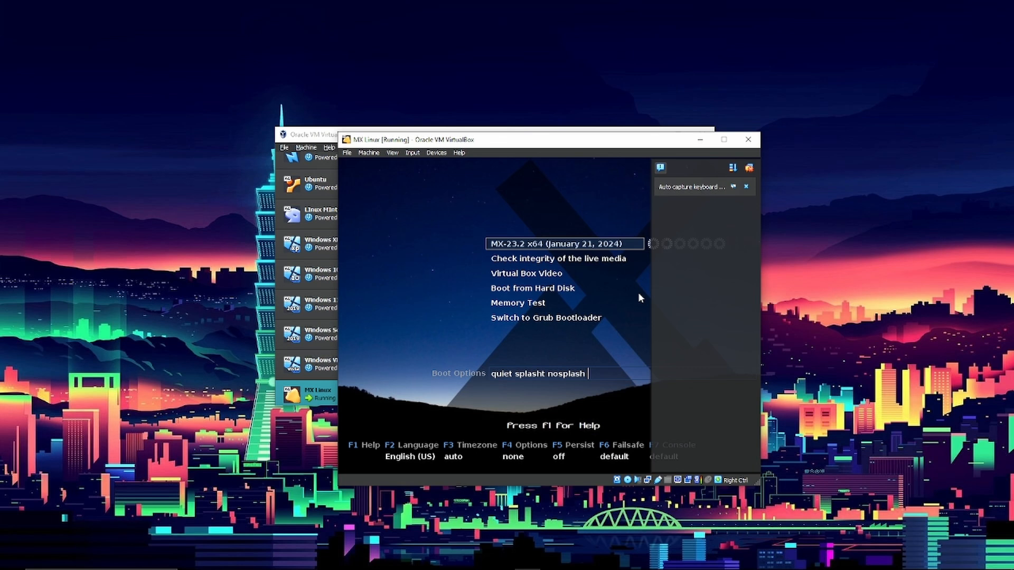
pyautogui.moveTo(469, 140); pyautogui.dragTo(442, 110)
pyautogui.click(719, 157)
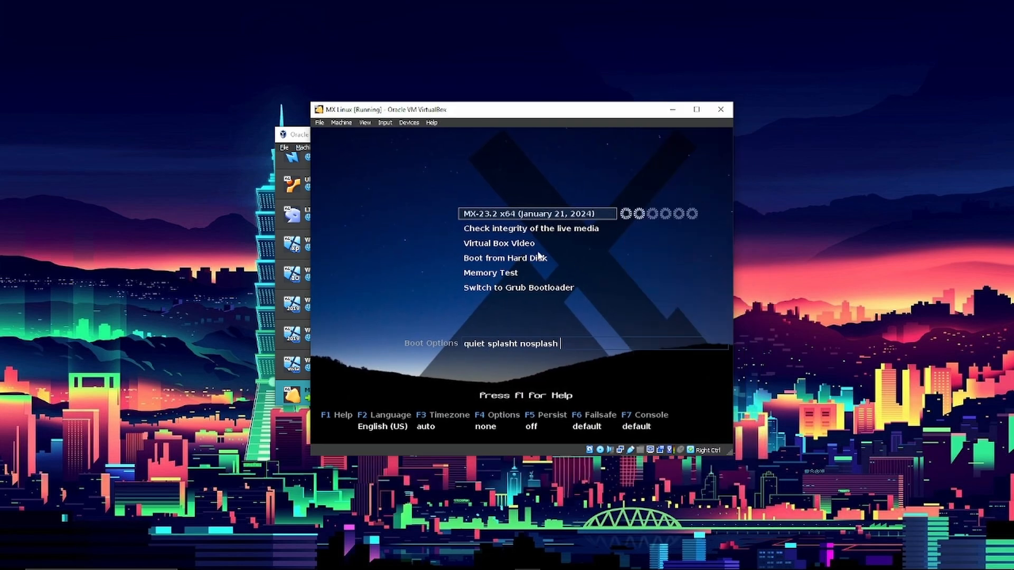
# Give the virtual machine keyboard focus and go through its boot menu entries down to Memory Test.
pyautogui.click(593, 174)
pyautogui.click(515, 346)
pyautogui.press('Down')
pyautogui.press('Down')
pyautogui.press('Down')
pyautogui.press('Up')
pyautogui.press('Up')
pyautogui.press('Up')
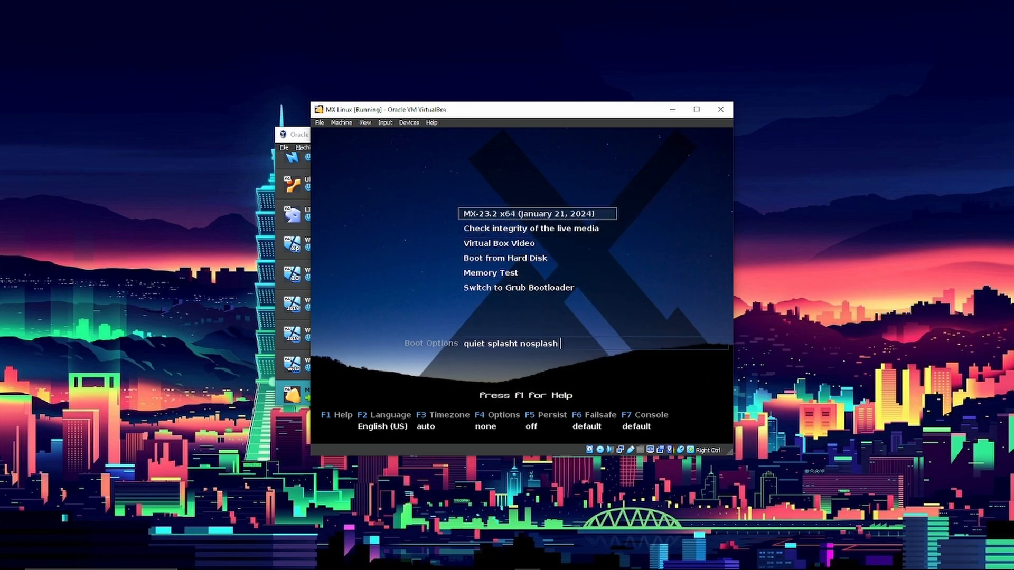
pyautogui.press('Down')
pyautogui.press('Down')
pyautogui.press('Down')
pyautogui.press('Down')
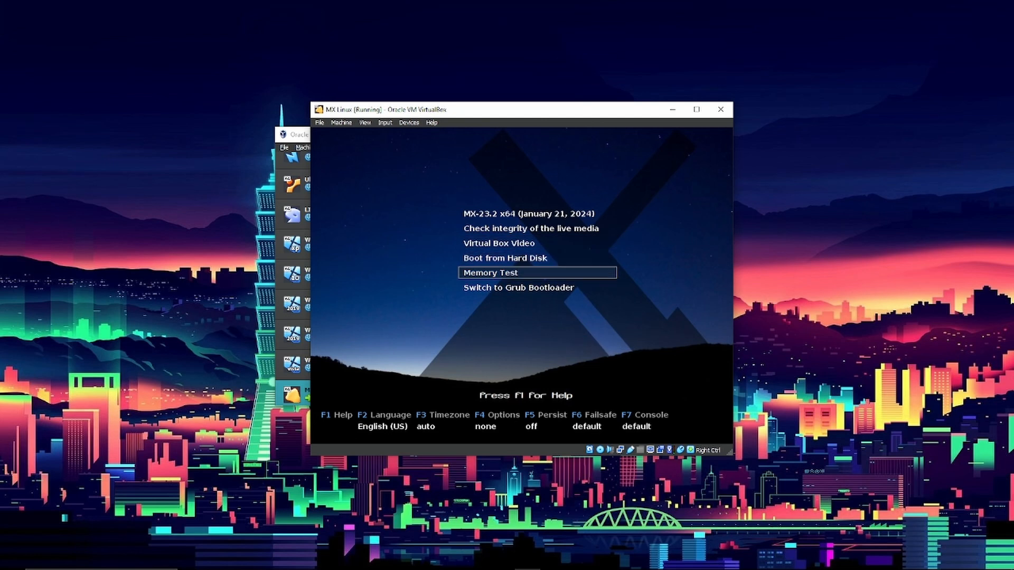
# Boot the live system from the MX-23.2 x64 (January 21, 2024) entry.
pyautogui.press('Up')
pyautogui.press('Up')
pyautogui.press('Up')
pyautogui.press('Up')
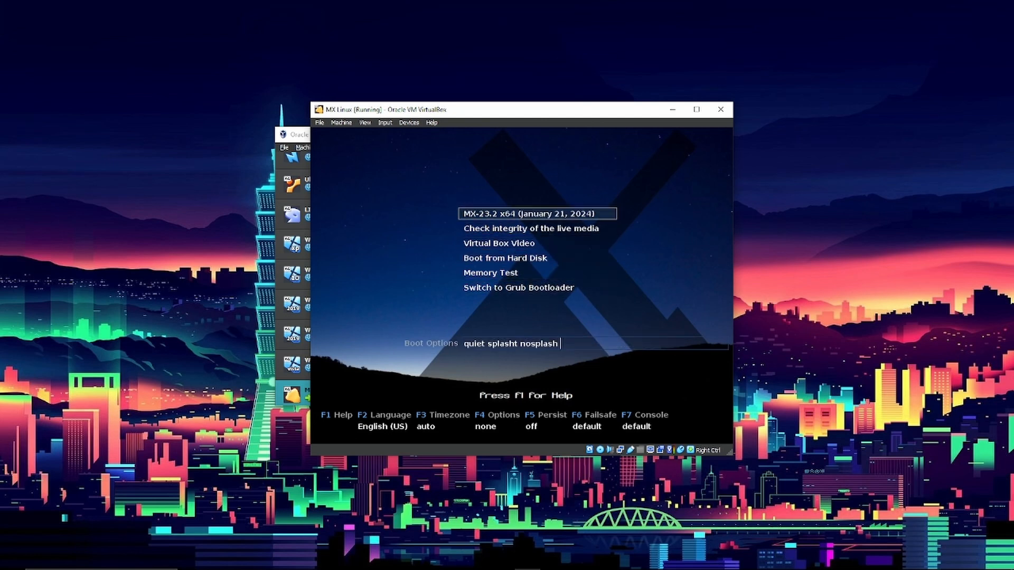
pyautogui.press('Return')
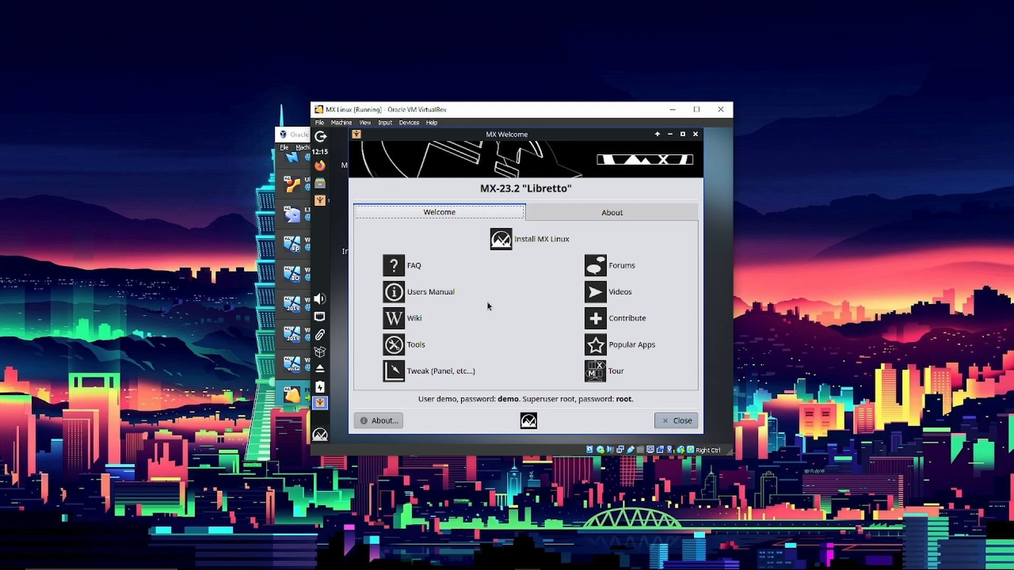
# Close the MX Welcome window and briefly view the application menu of the live desktop.
pyautogui.click(672, 424)
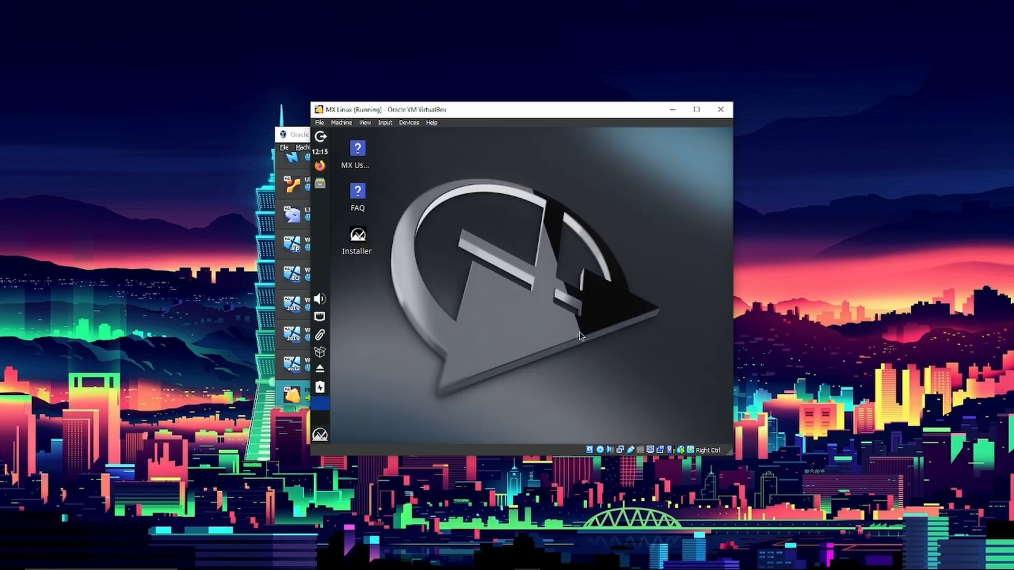
pyautogui.click(320, 435)
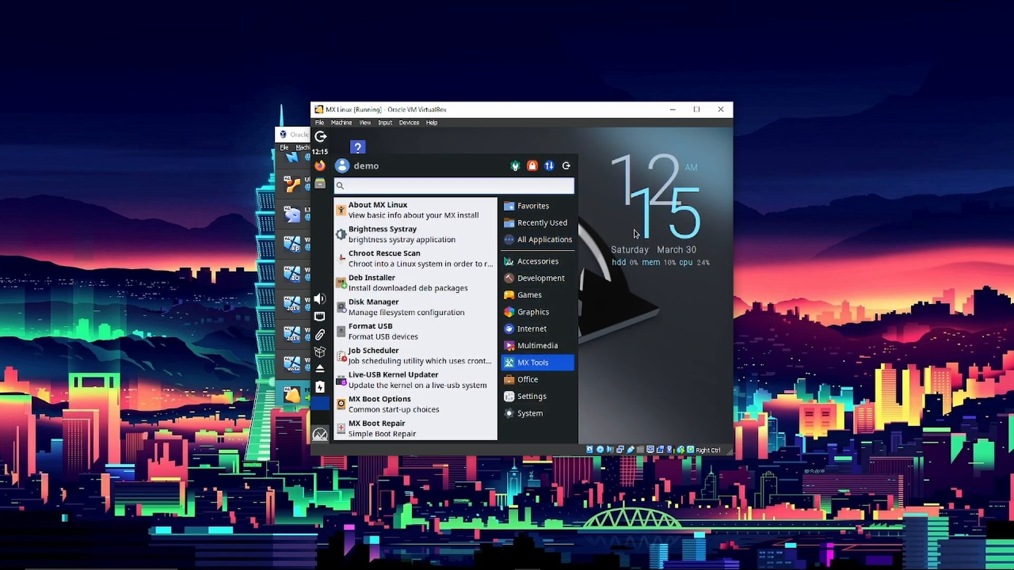
pyautogui.click(635, 234)
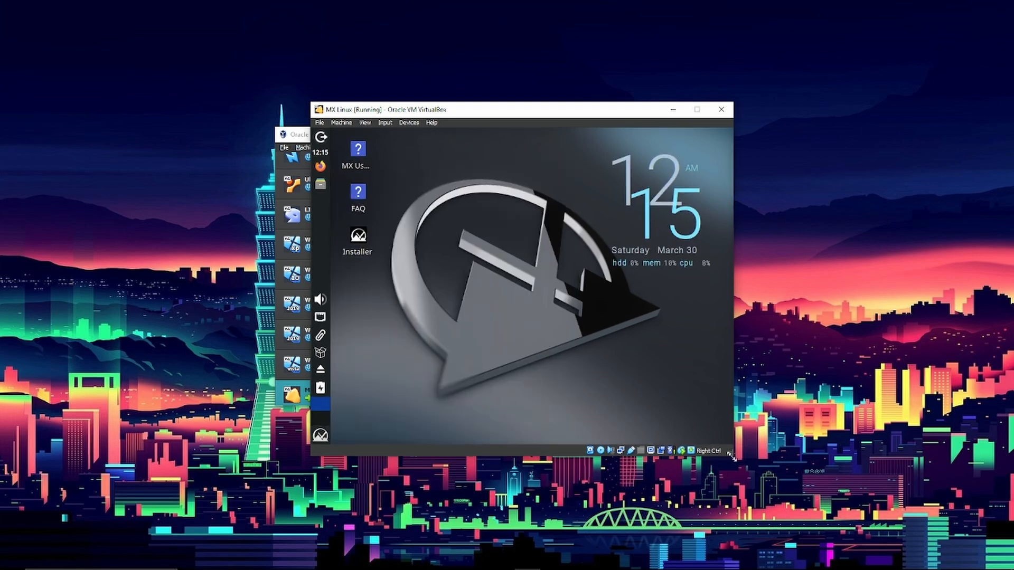
# Enlarge the virtual machine window and reposition it on the host desktop.
pyautogui.moveTo(733, 454); pyautogui.dragTo(796, 508)
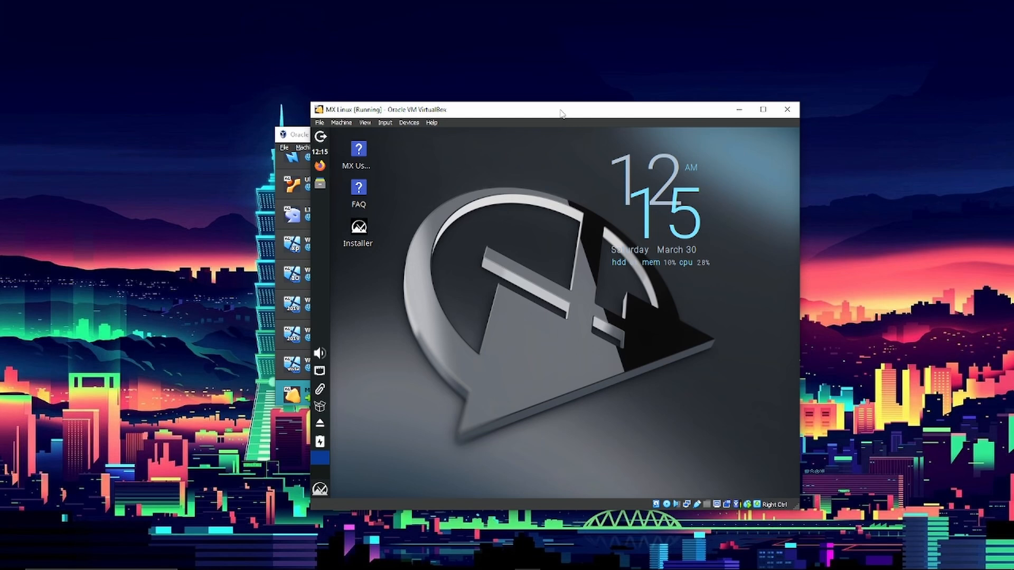
pyautogui.moveTo(563, 114); pyautogui.dragTo(502, 84)
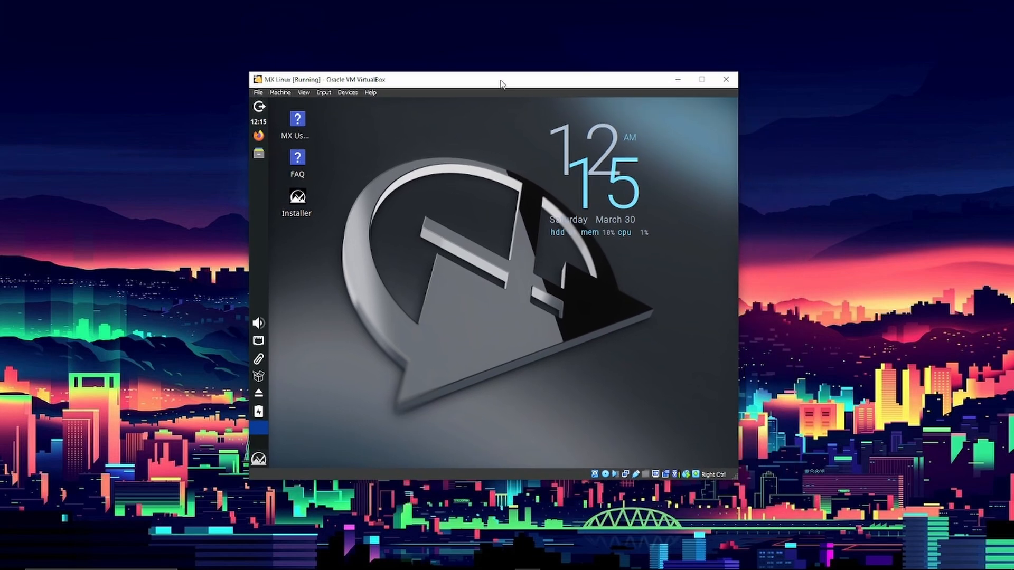
pyautogui.click(259, 93)
pyautogui.click(518, 236)
pyautogui.click(702, 80)
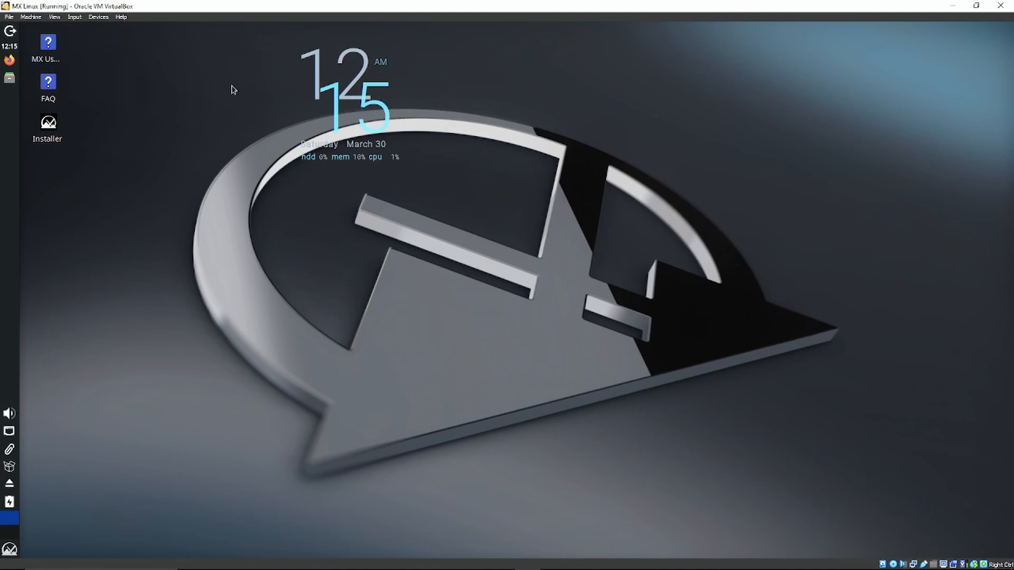
pyautogui.doubleClick(406, 8)
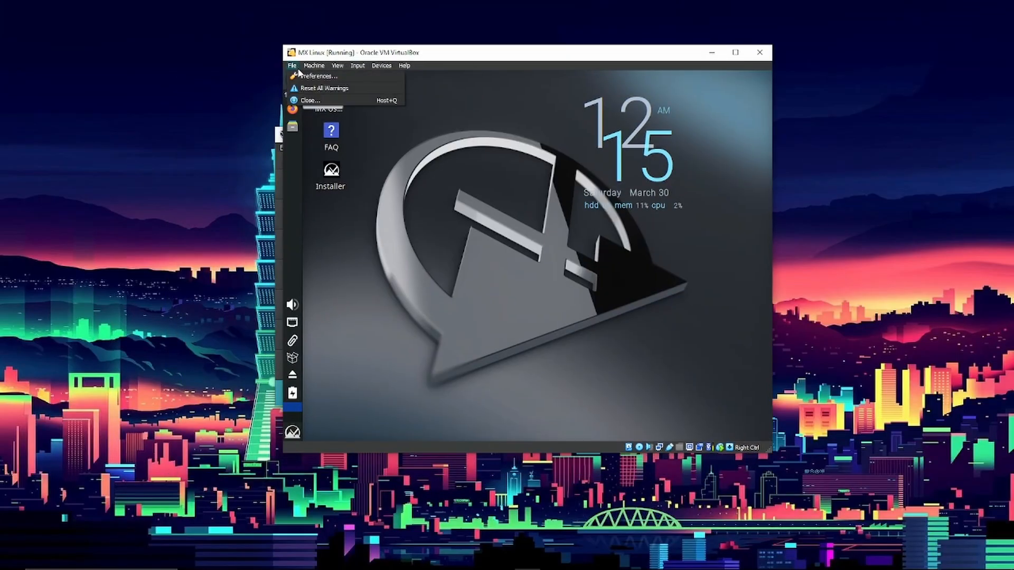
# Switch the virtual machine window to full-screen mode and confirm the switch.
pyautogui.click(317, 65)
pyautogui.moveTo(337, 66)
pyautogui.click(364, 75)
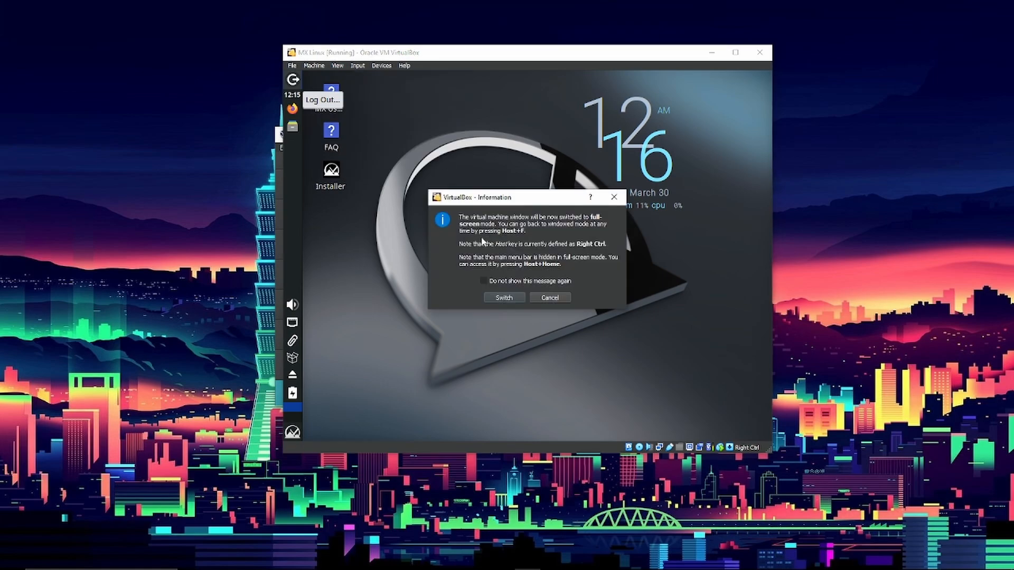
pyautogui.click(504, 297)
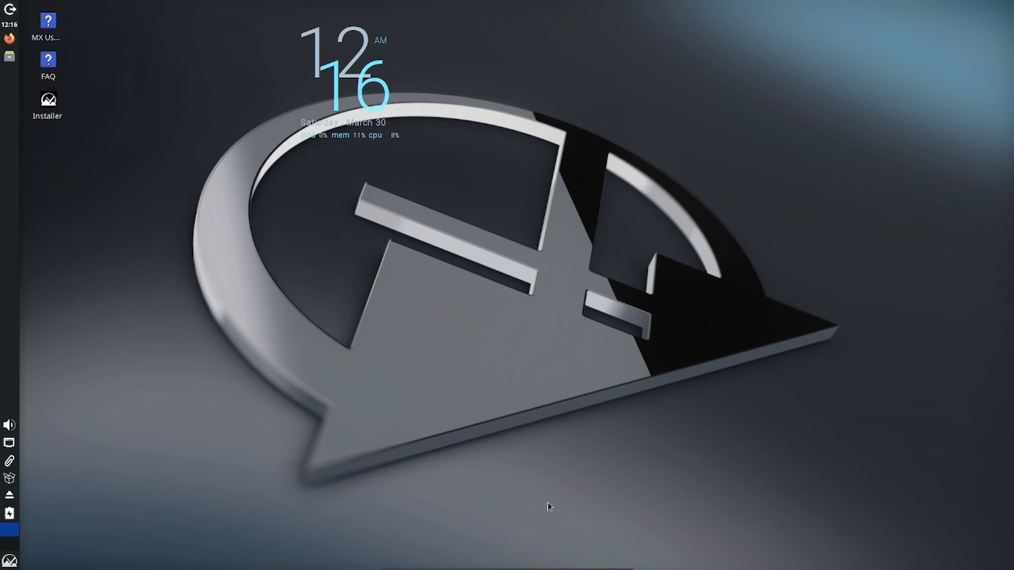
# Launch the MX Linux Installer from the live desktop and skip checking the installation media.
pyautogui.doubleClick(48, 103)
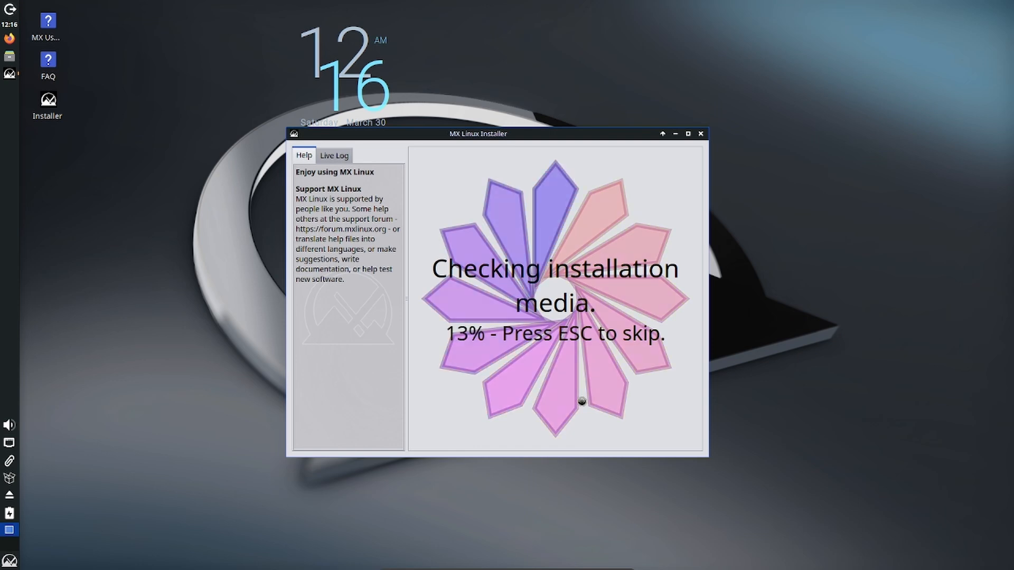
pyautogui.press('Escape')
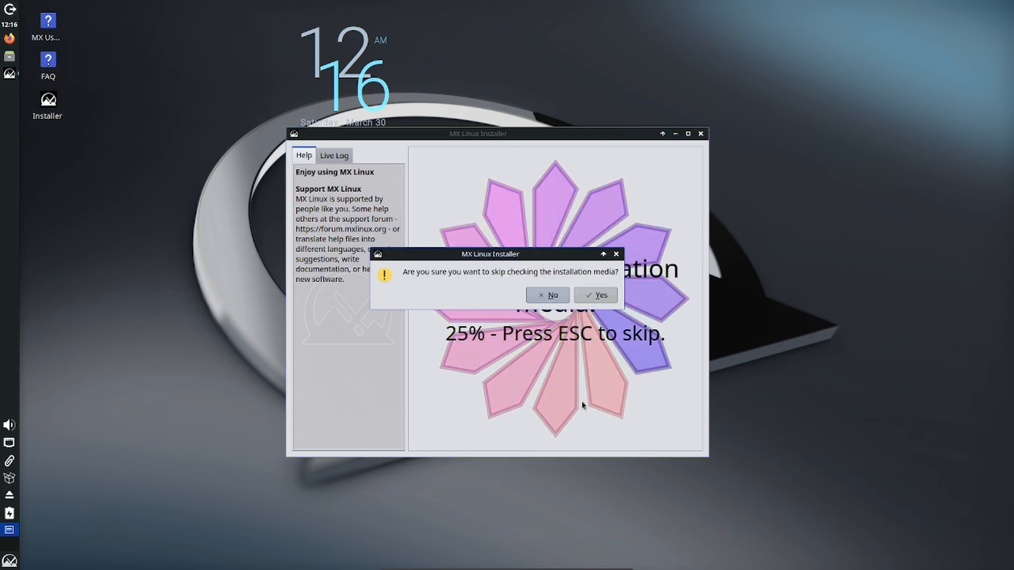
pyautogui.click(605, 296)
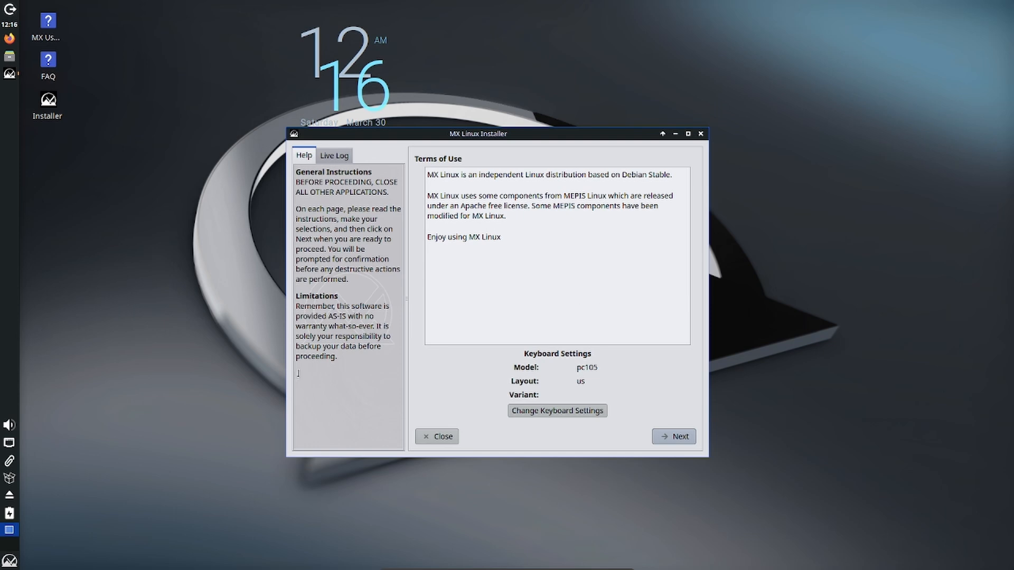
# Briefly view the Games category of the application menu and return to the installer.
pyautogui.press('super')
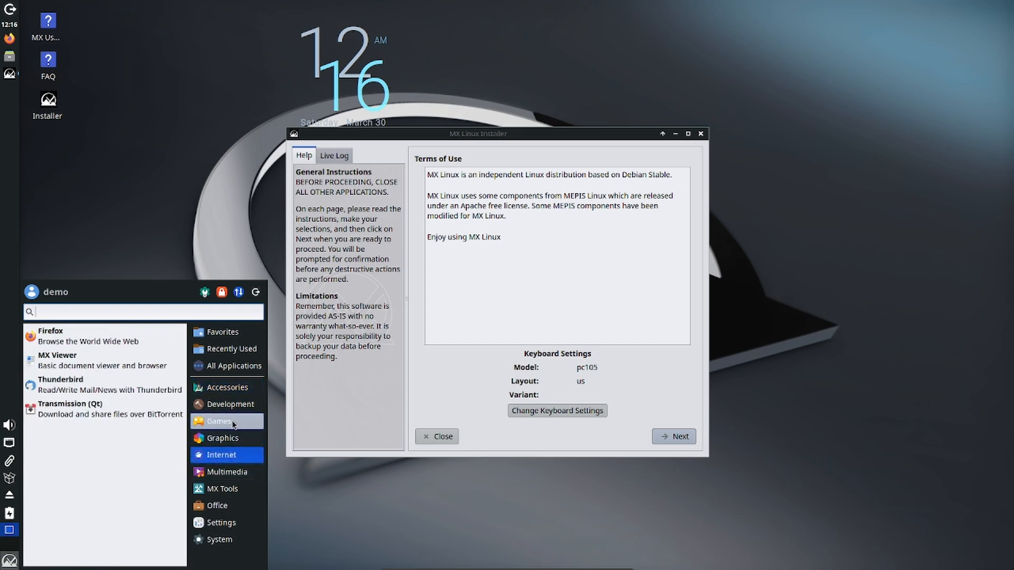
pyautogui.moveTo(233, 424)
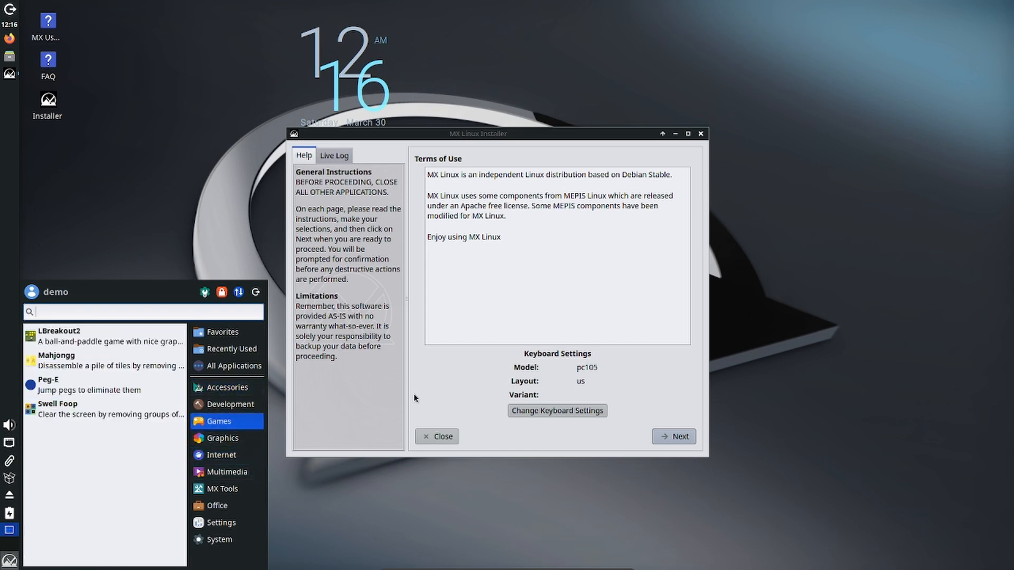
pyautogui.click(463, 389)
# Accept the terms and start a regular install using the entire sda disk, without encryption or hibernation support.
pyautogui.click(661, 439)
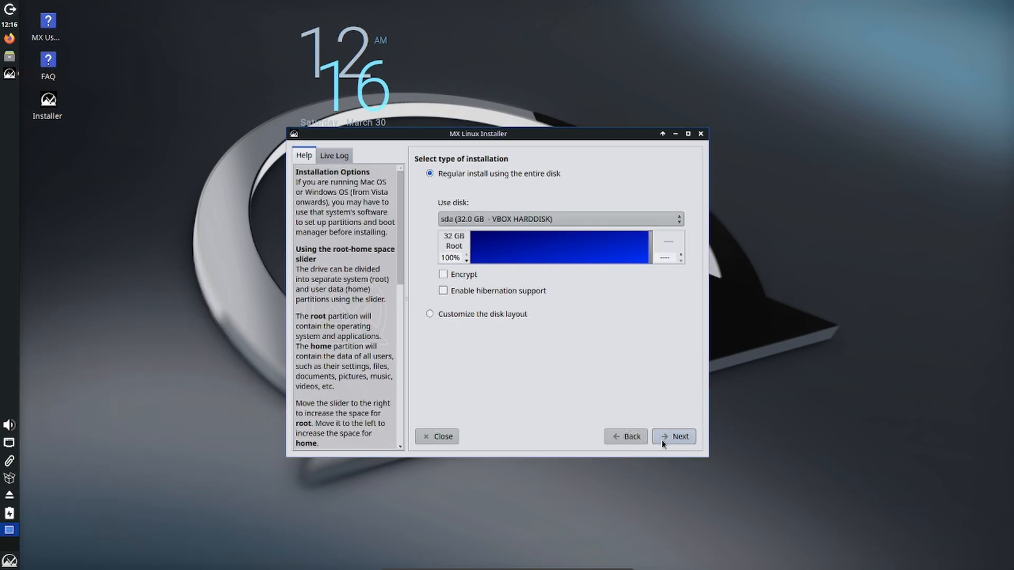
pyautogui.click(678, 442)
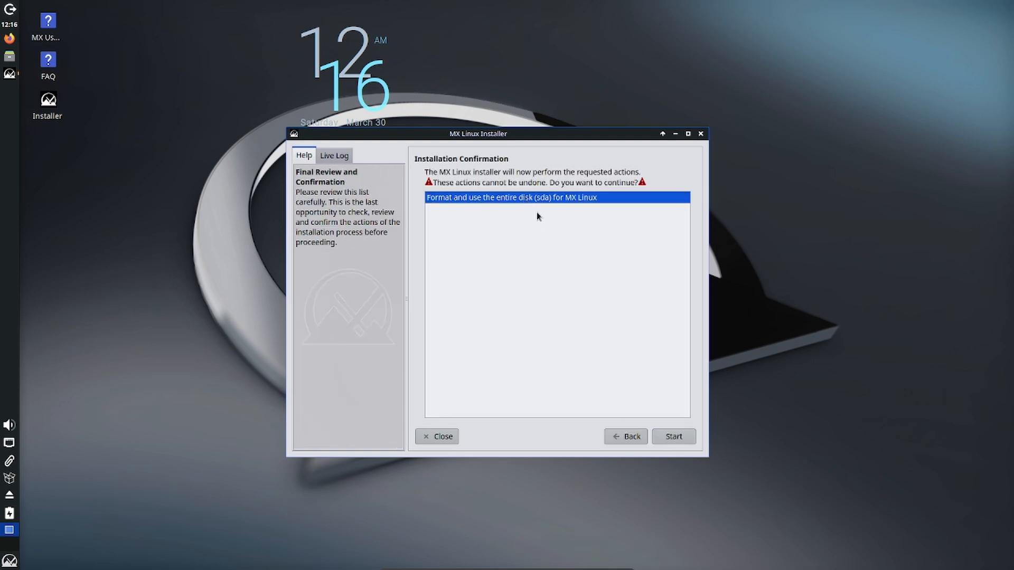
pyautogui.click(672, 437)
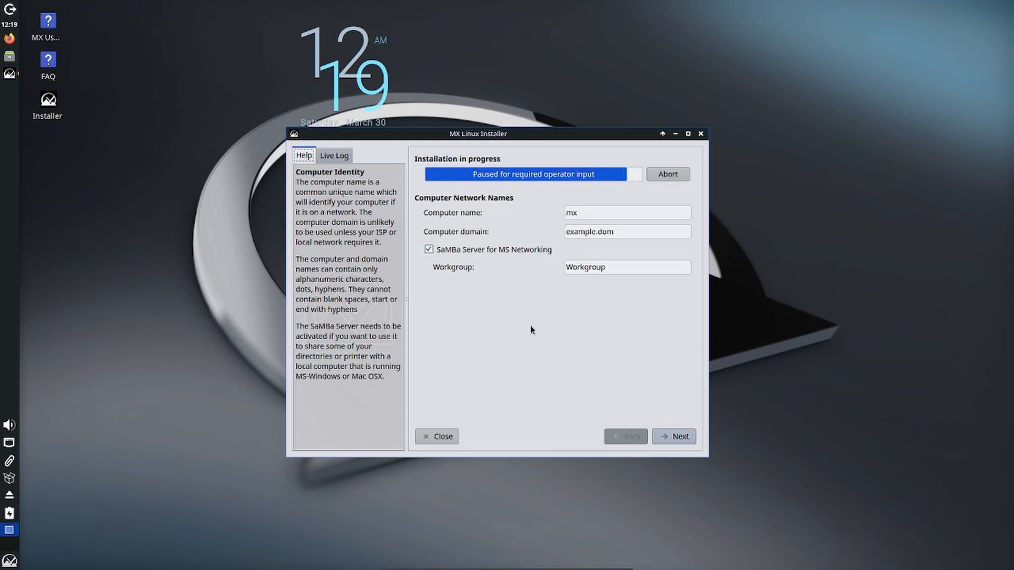
# Keep the default computer network names and set the timezone to America, Los Angeles.
pyautogui.click(684, 437)
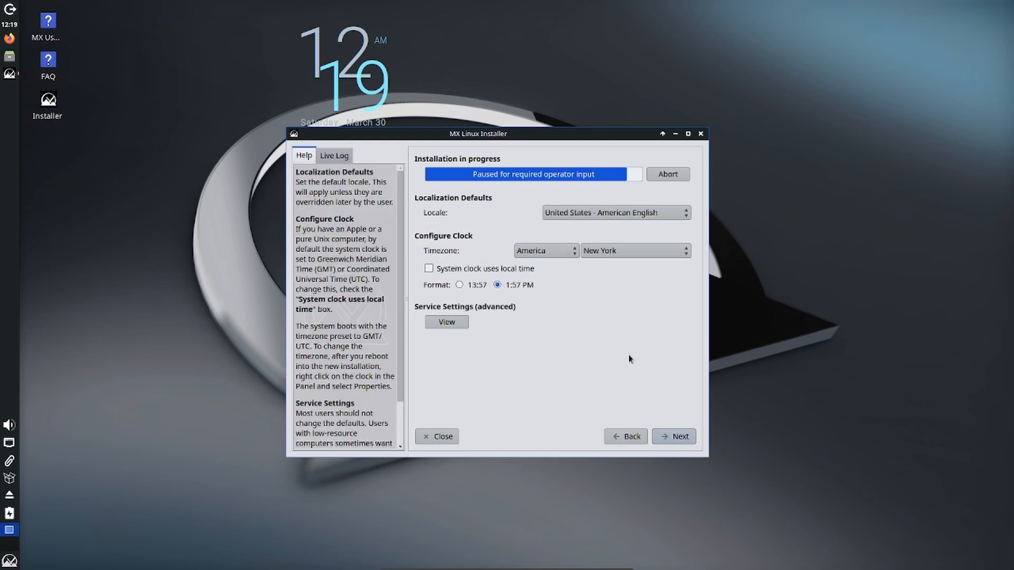
pyautogui.click(608, 251)
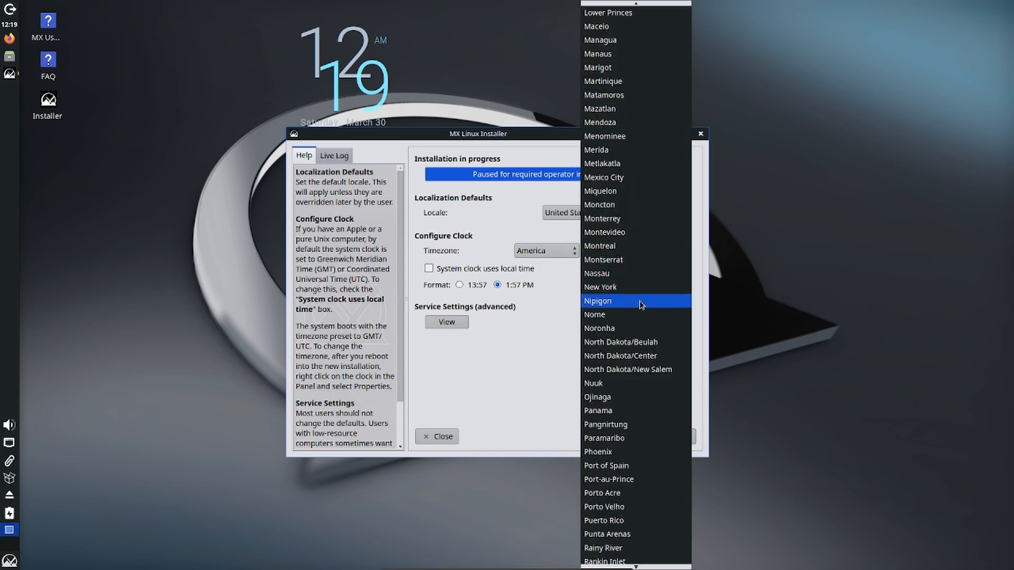
pyautogui.scroll(-10, 625, 536)
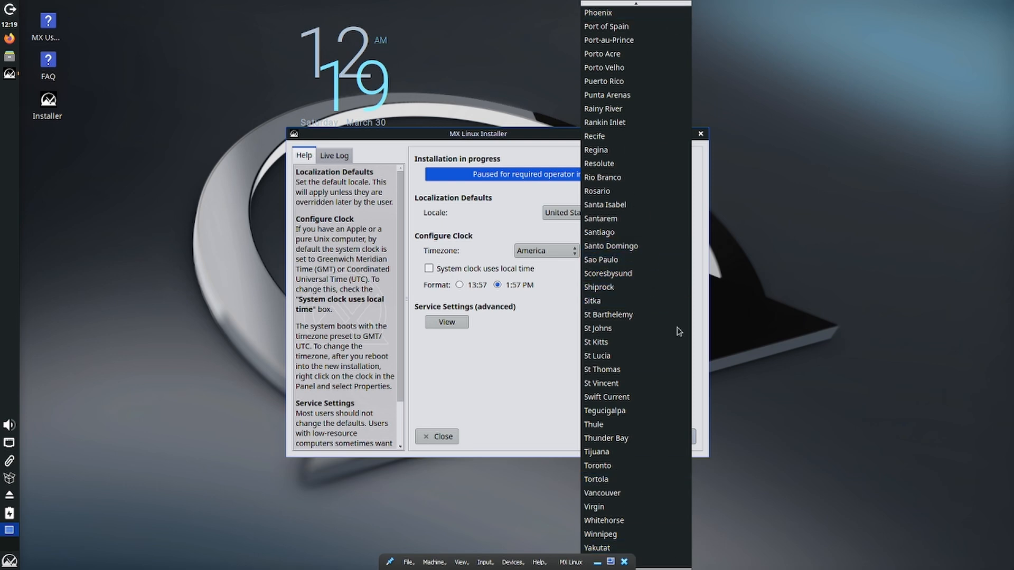
pyautogui.scroll(3, 644, 348)
pyautogui.scroll(13, 644, 338)
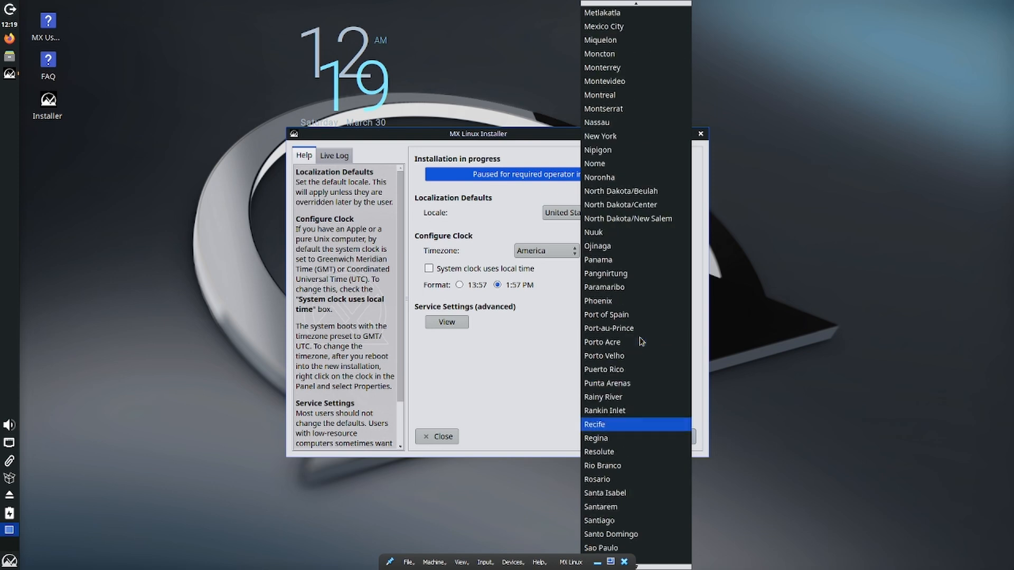
pyautogui.scroll(2, 641, 280)
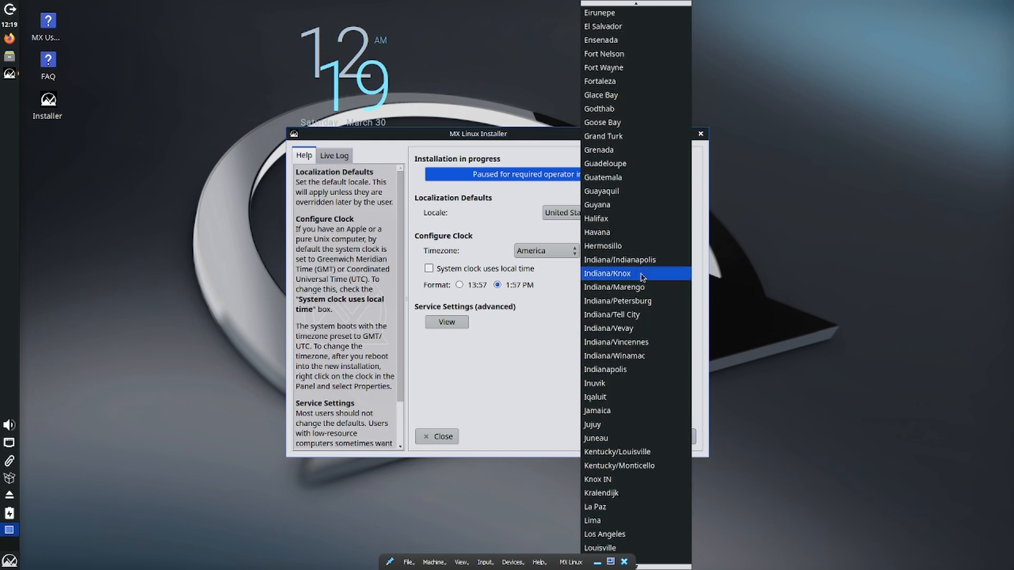
pyautogui.scroll(-2, 645, 127)
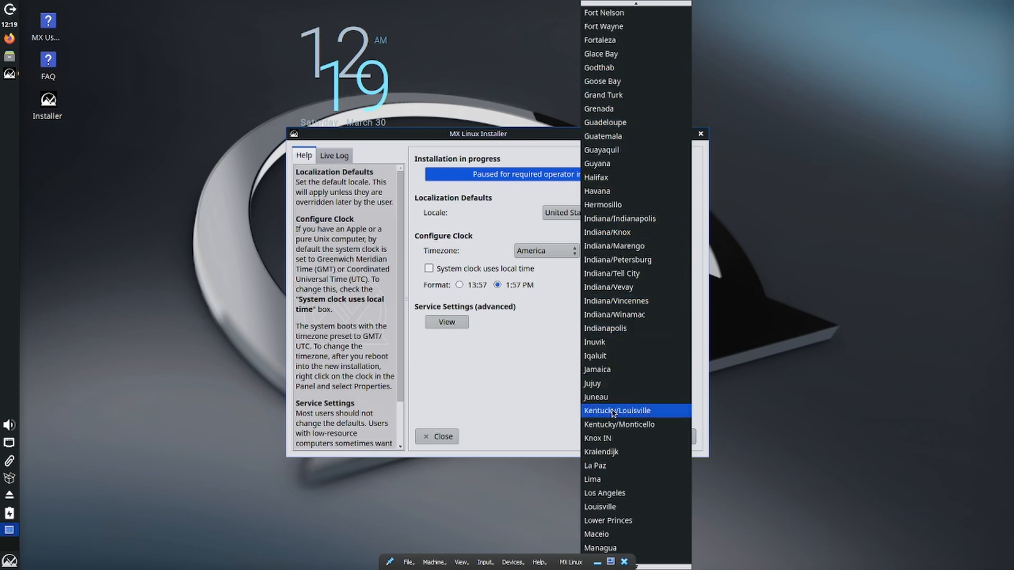
pyautogui.scroll(-1, 628, 449)
pyautogui.scroll(-6, 629, 448)
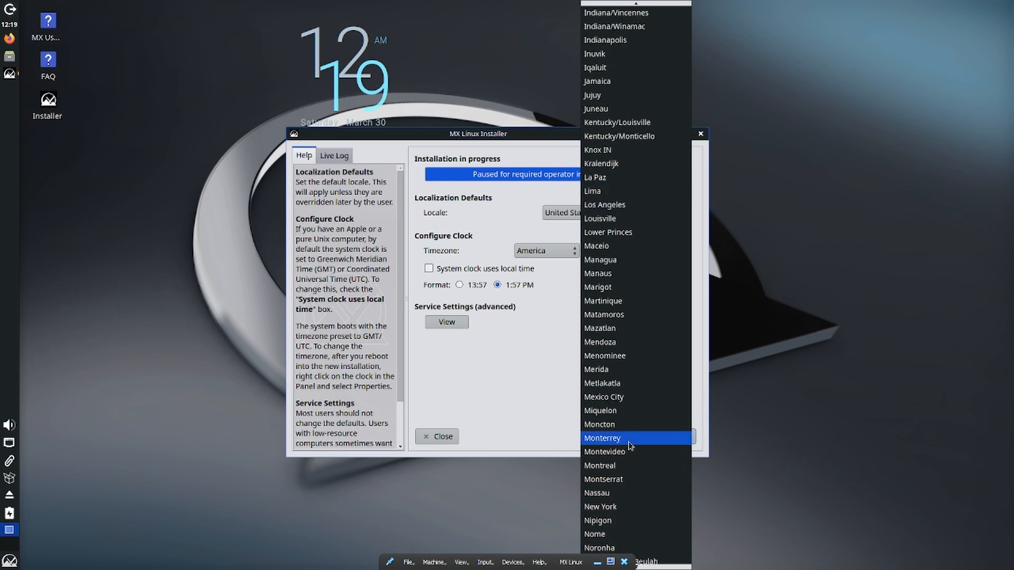
pyautogui.scroll(-4, 631, 448)
pyautogui.scroll(-5, 633, 448)
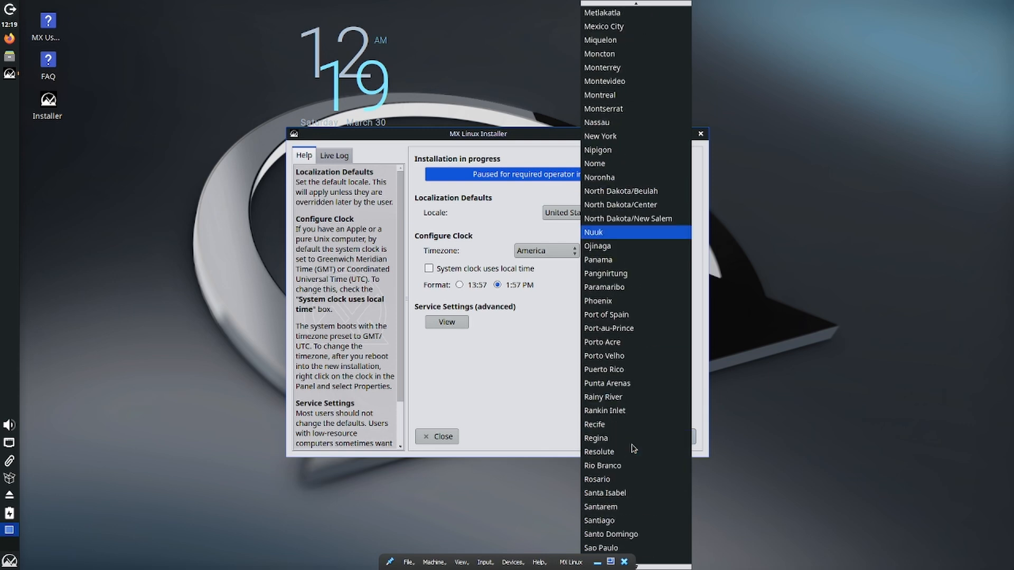
pyautogui.scroll(-7, 634, 461)
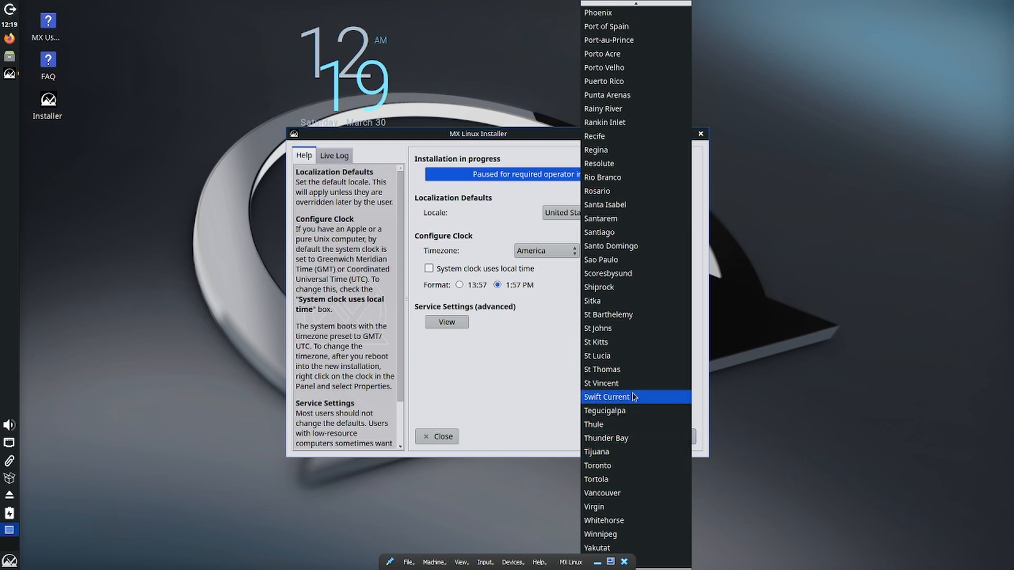
pyautogui.scroll(11, 649, 402)
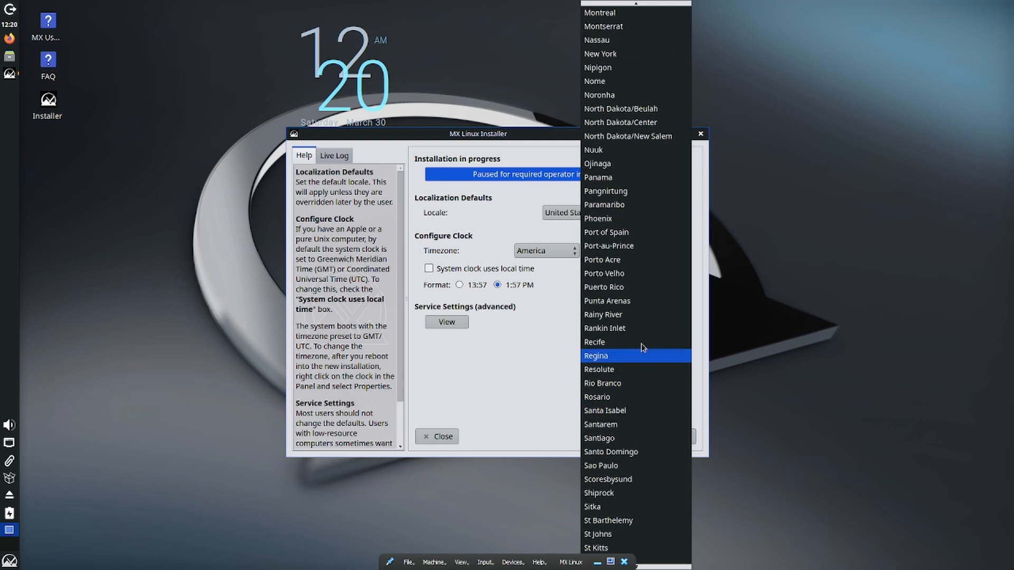
pyautogui.scroll(2, 650, 287)
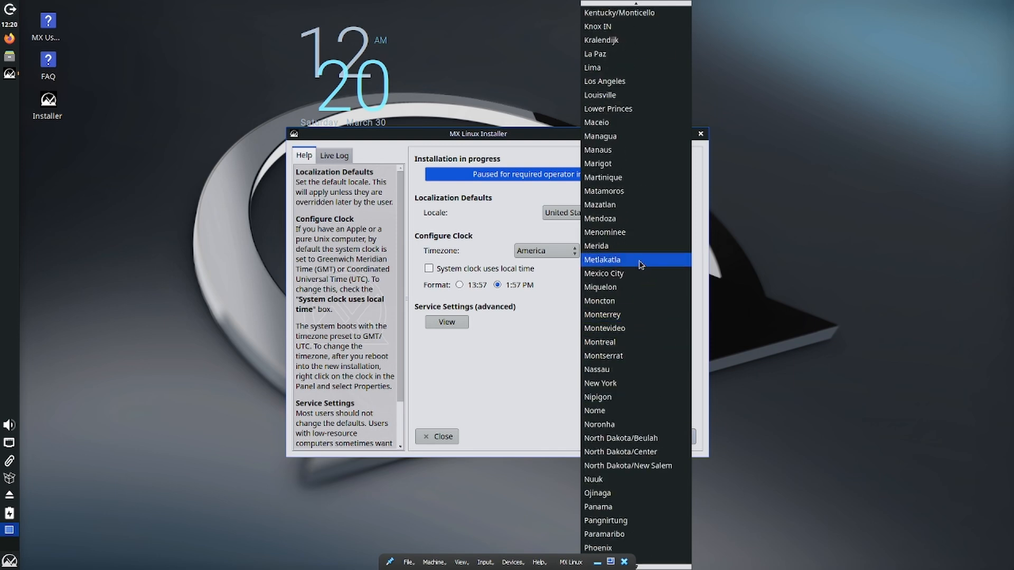
pyautogui.click(644, 81)
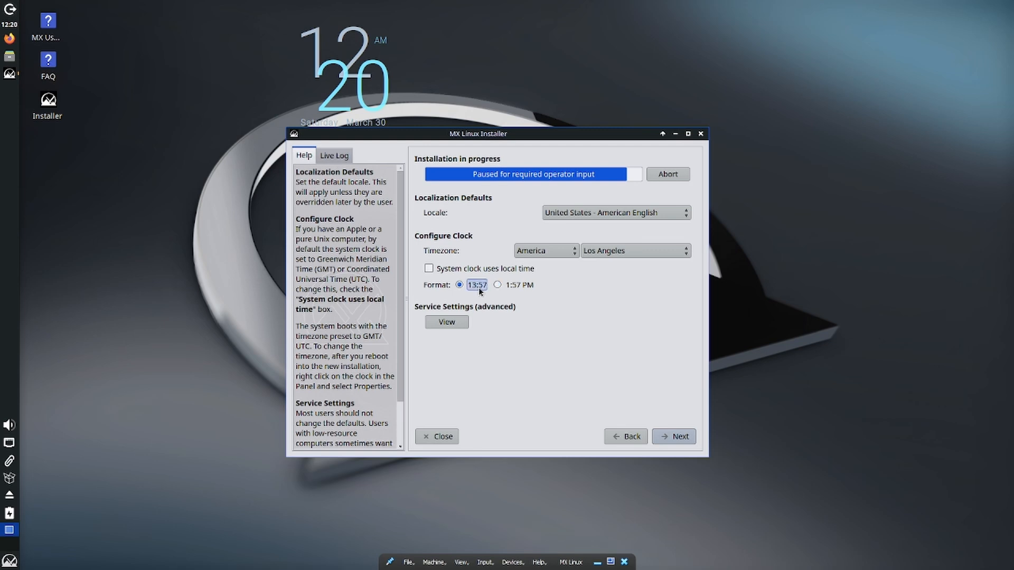
# Use the 24-hour clock format, have the system clock use local time, and continue to the user account page.
pyautogui.click(498, 269)
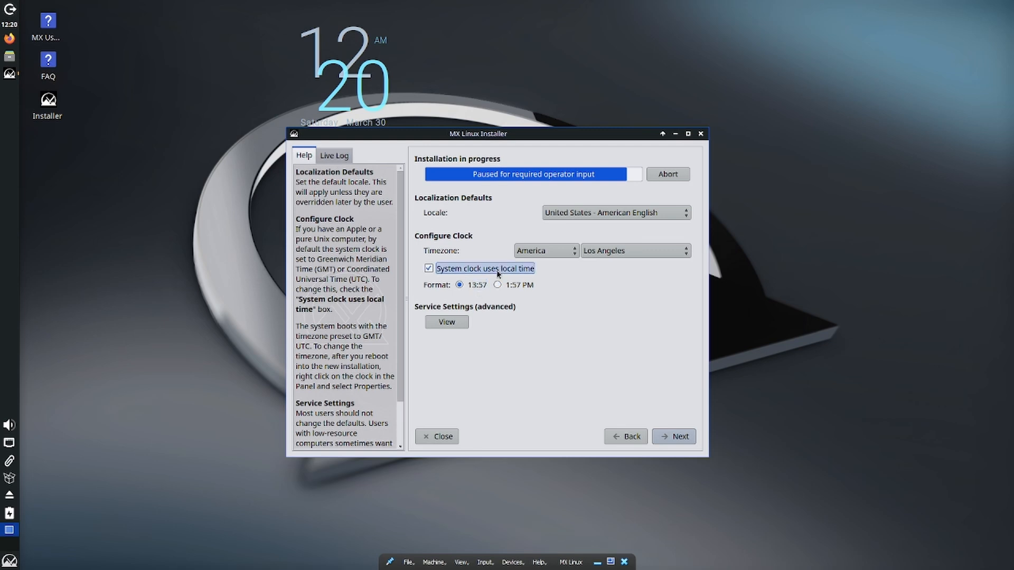
pyautogui.click(672, 437)
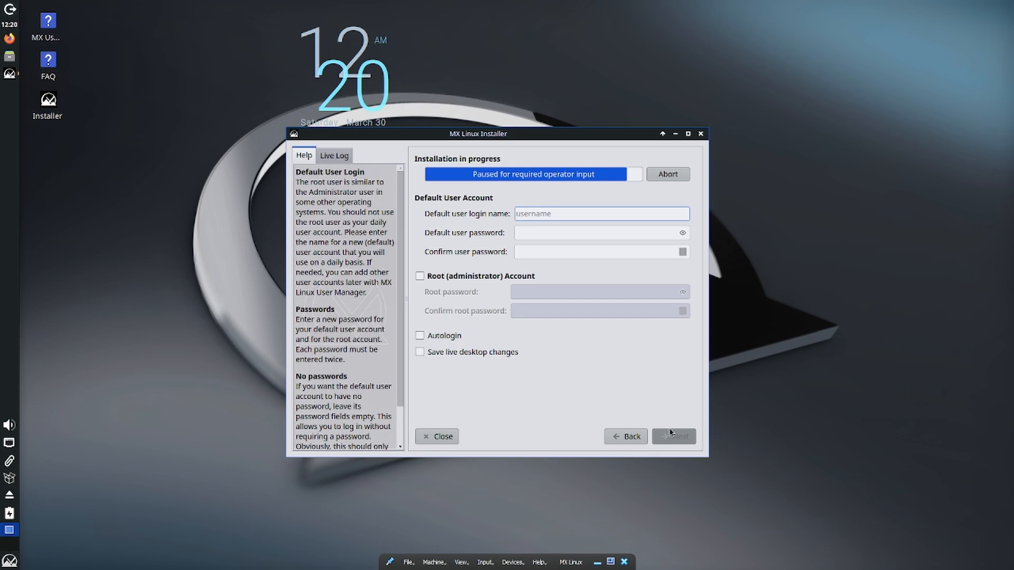
# Enter TEK Cubed as the default user login name, enable the root account, and try to continue with empty passwords.
pyautogui.write('TEK')
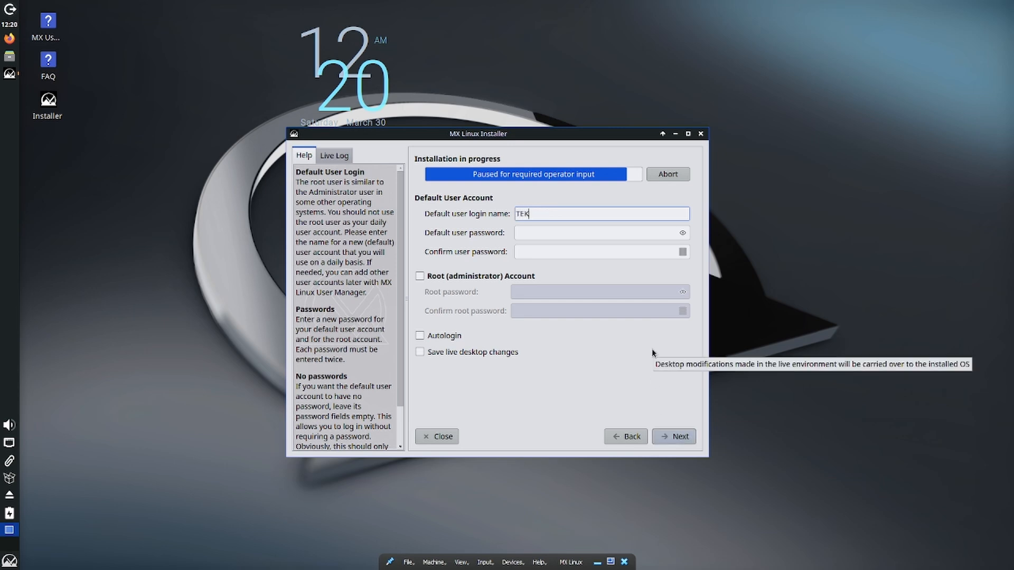
pyautogui.write(' Cubed')
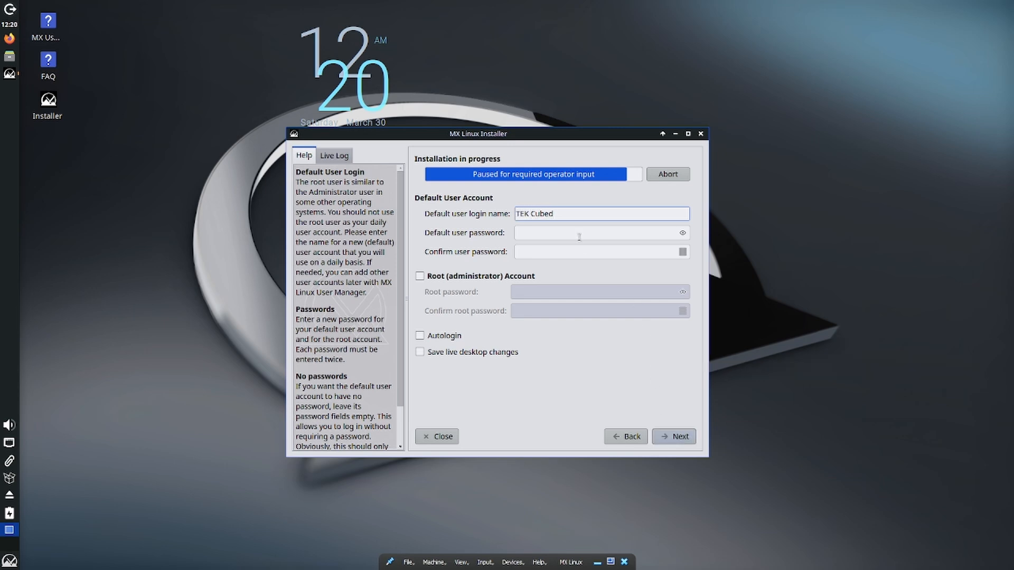
pyautogui.press('Tab')
pyautogui.click(581, 255)
pyautogui.click(505, 279)
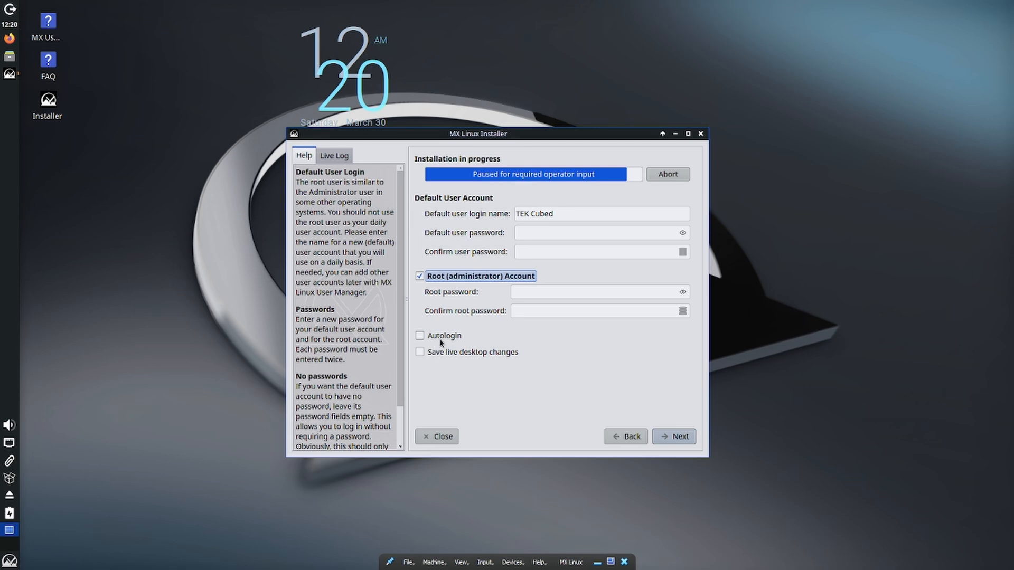
pyautogui.click(678, 440)
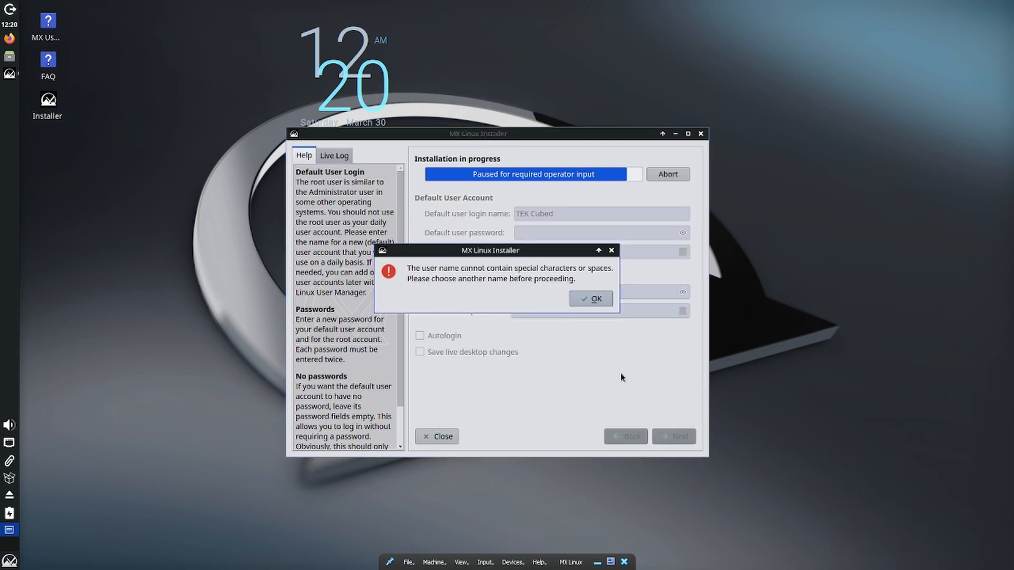
# Dismiss the user name error and change the login name to TEK_Cubed.
pyautogui.click(591, 300)
pyautogui.press('BackSpace')
pyautogui.write('_')
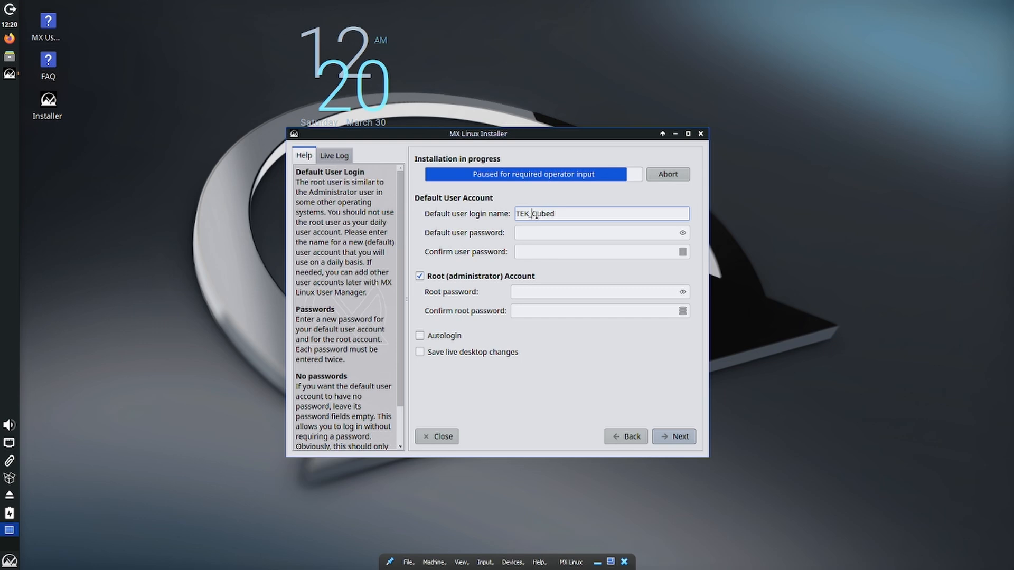
# Continue the installation without passwords for the default user and the root account, confirming both choices.
pyautogui.click(678, 441)
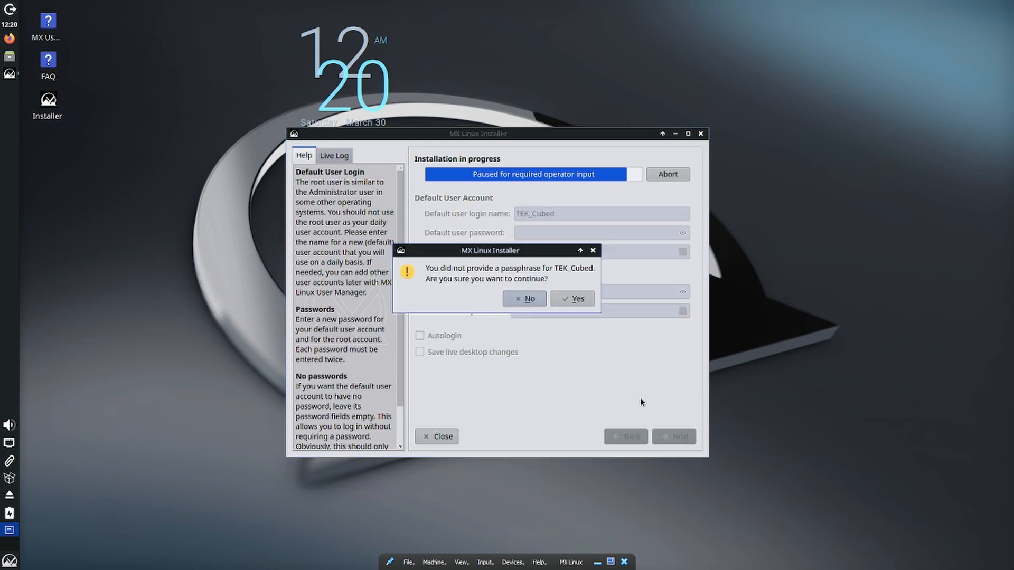
pyautogui.click(527, 300)
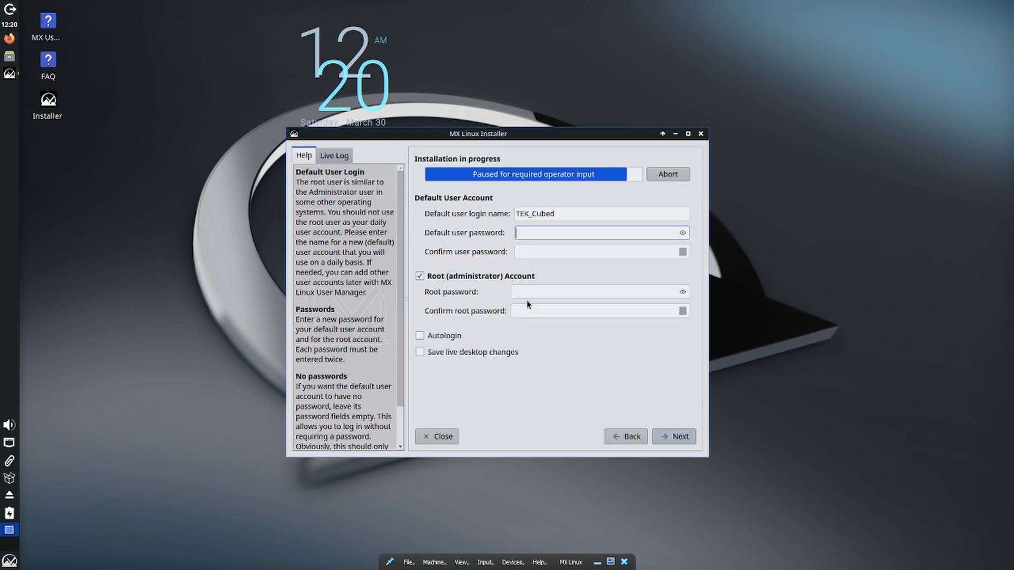
pyautogui.click(684, 438)
pyautogui.click(582, 302)
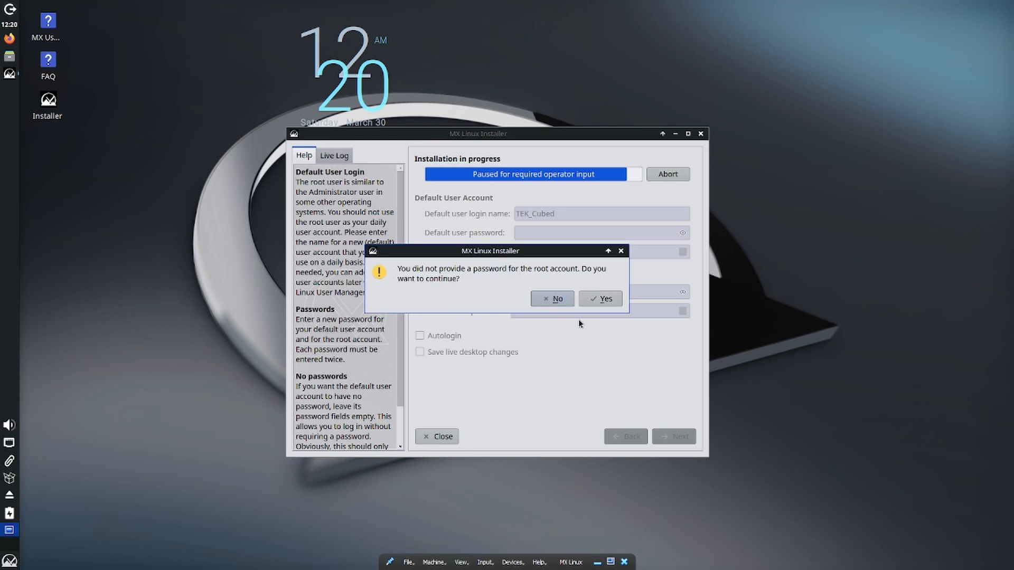
pyautogui.click(591, 304)
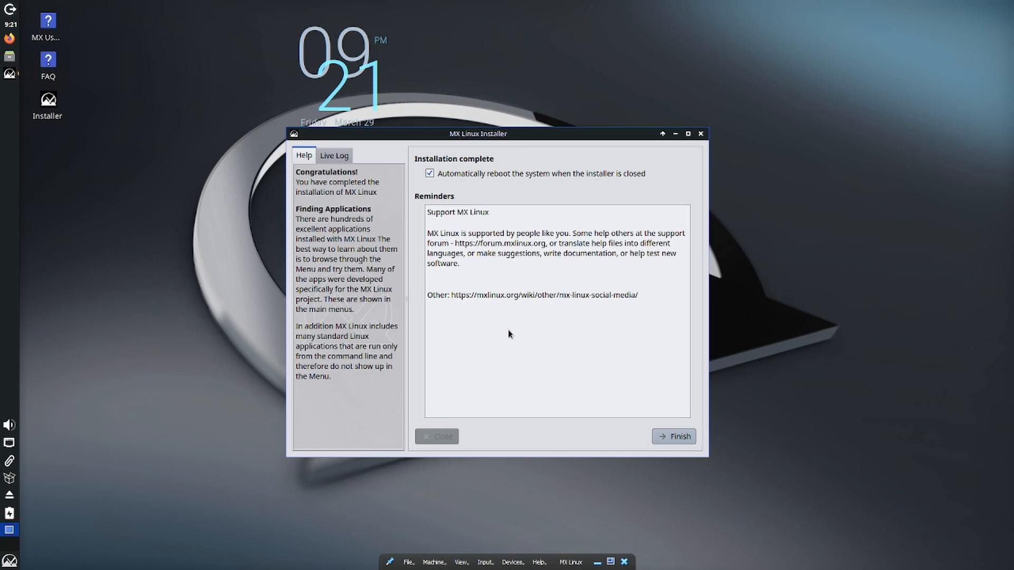
# Finish the installer with automatic reboot enabled and continue past the disc-removal prompt to restart the virtual machine.
pyautogui.click(670, 436)
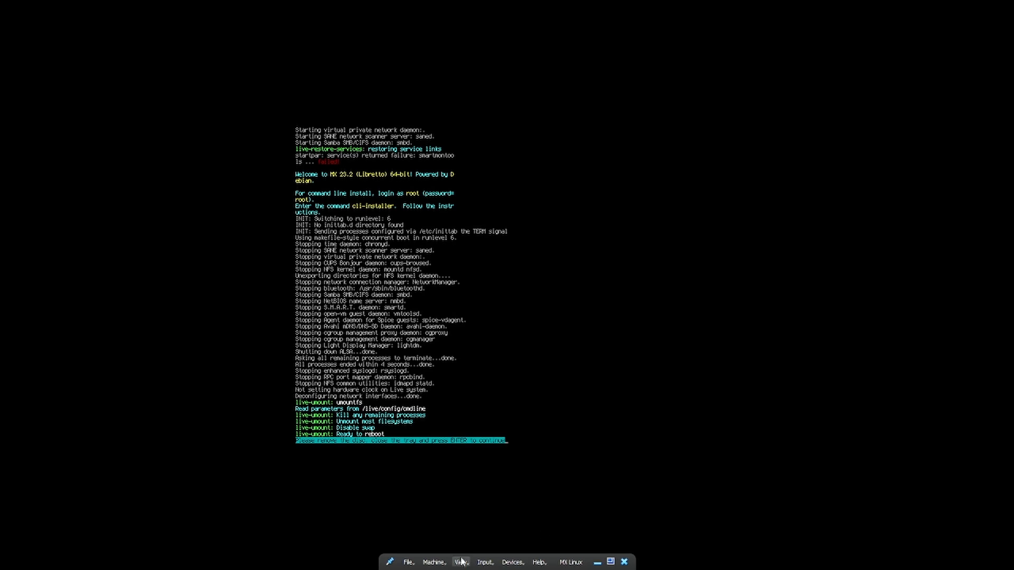
pyautogui.click(511, 563)
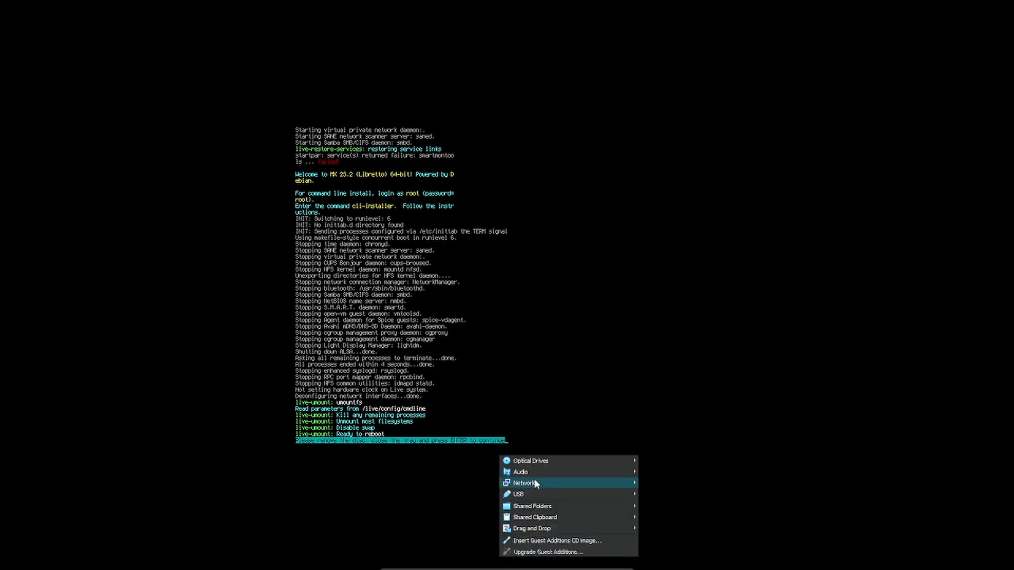
pyautogui.moveTo(544, 463)
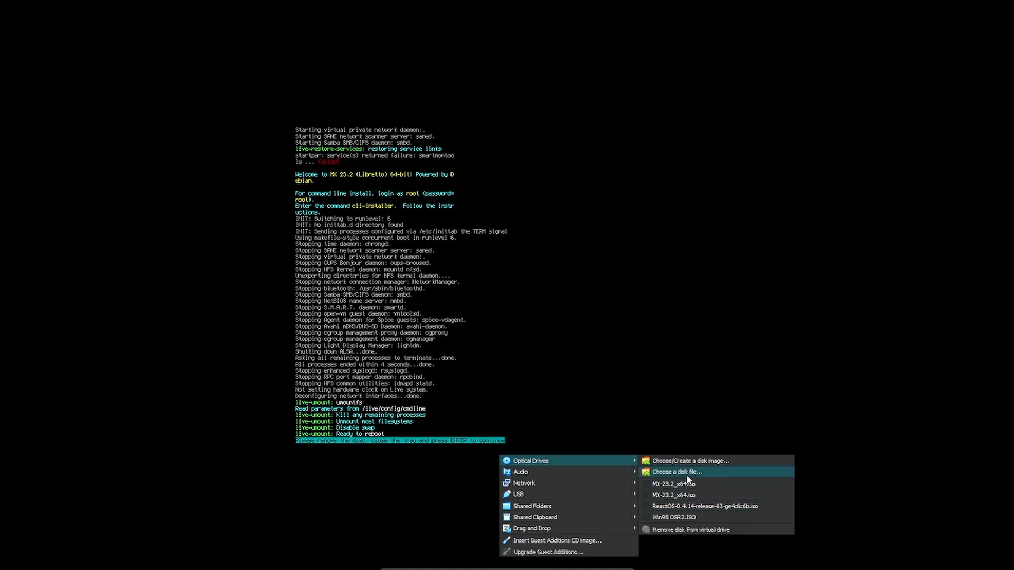
pyautogui.click(653, 390)
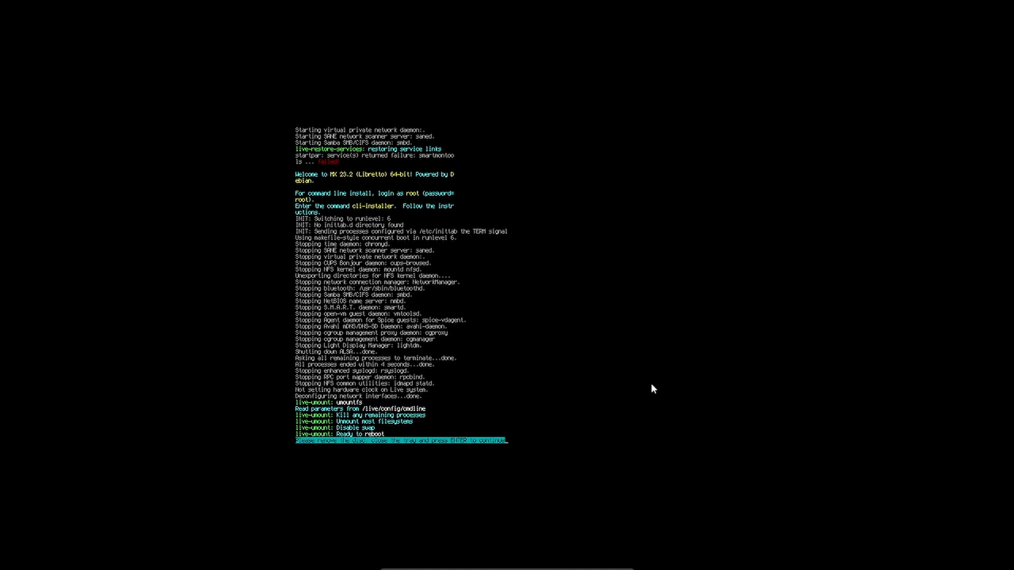
pyautogui.click(482, 351)
pyautogui.press('Return')
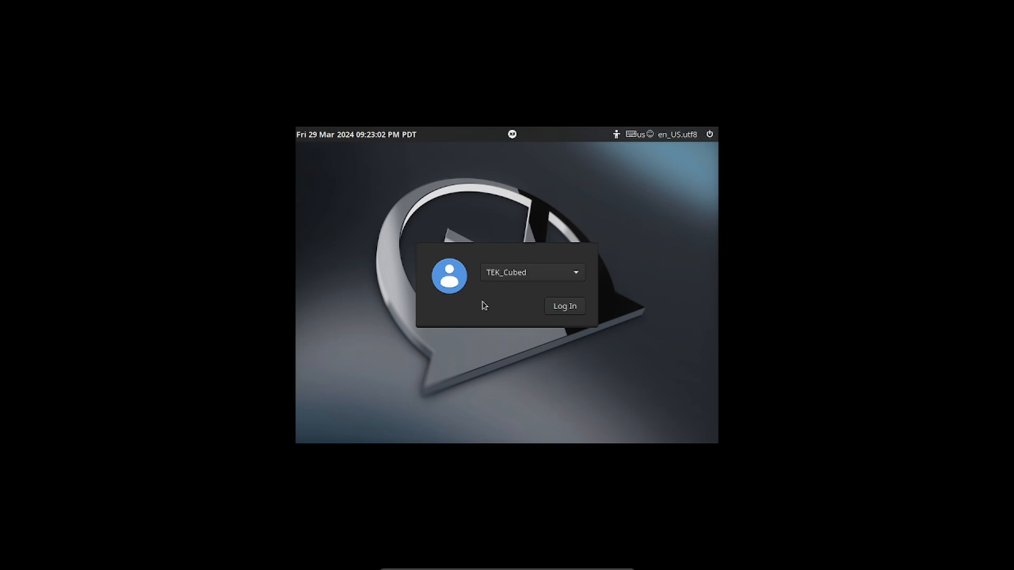
# Log in to the installed system as TEK_Cubed and minimize the MX Welcome window.
pyautogui.click(558, 307)
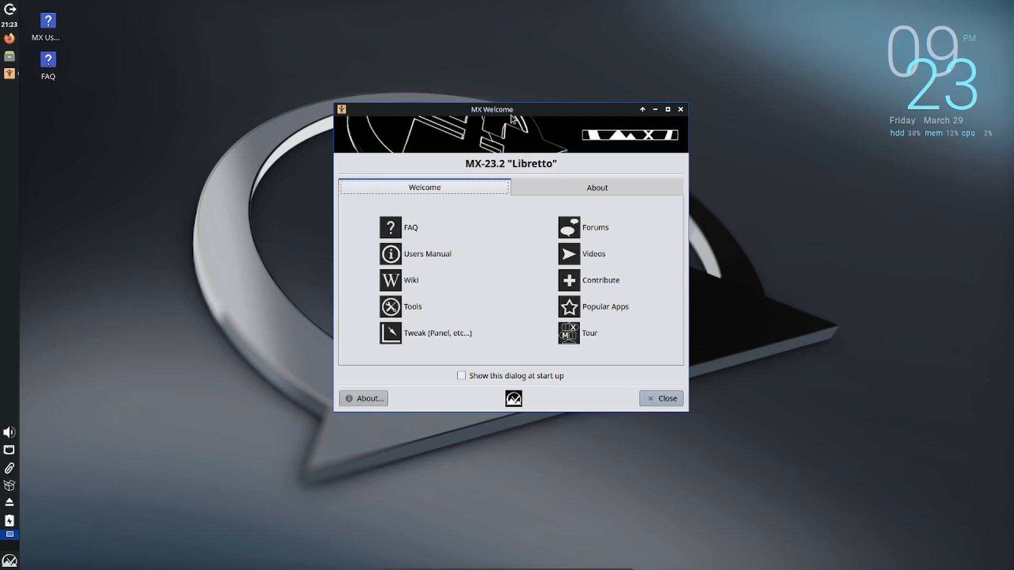
pyautogui.moveTo(515, 119); pyautogui.dragTo(586, 132)
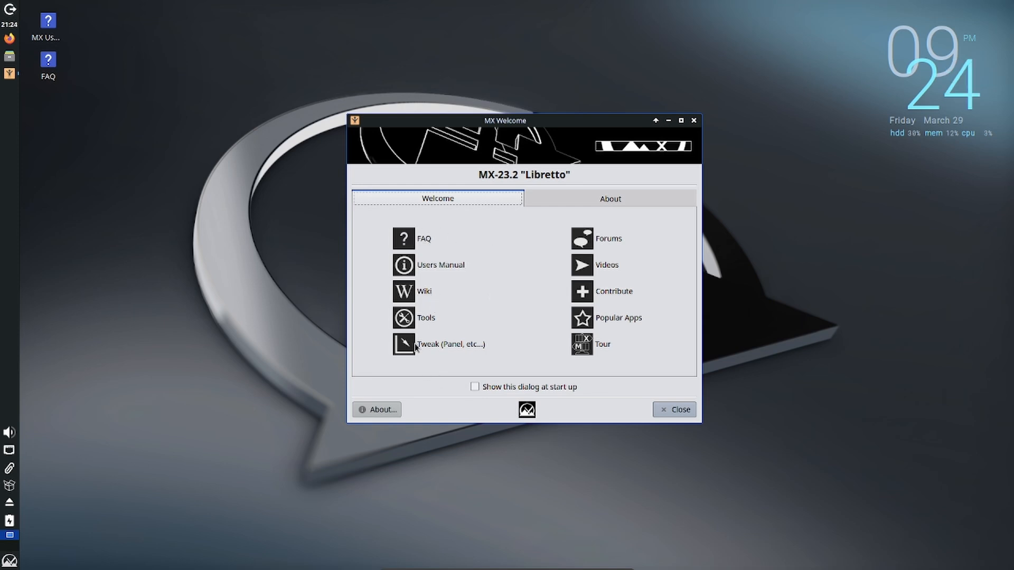
pyautogui.click(669, 121)
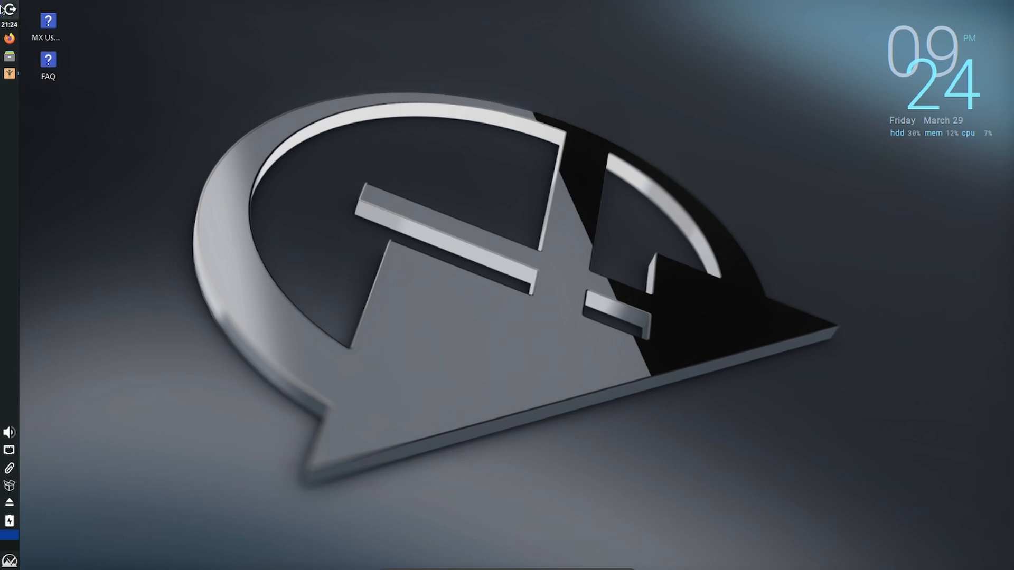
# Examine the installed programs by category in the applications menu, including Office, Multimedia, Internet, Graphics, Games, Development and Accessories.
pyautogui.click(8, 557)
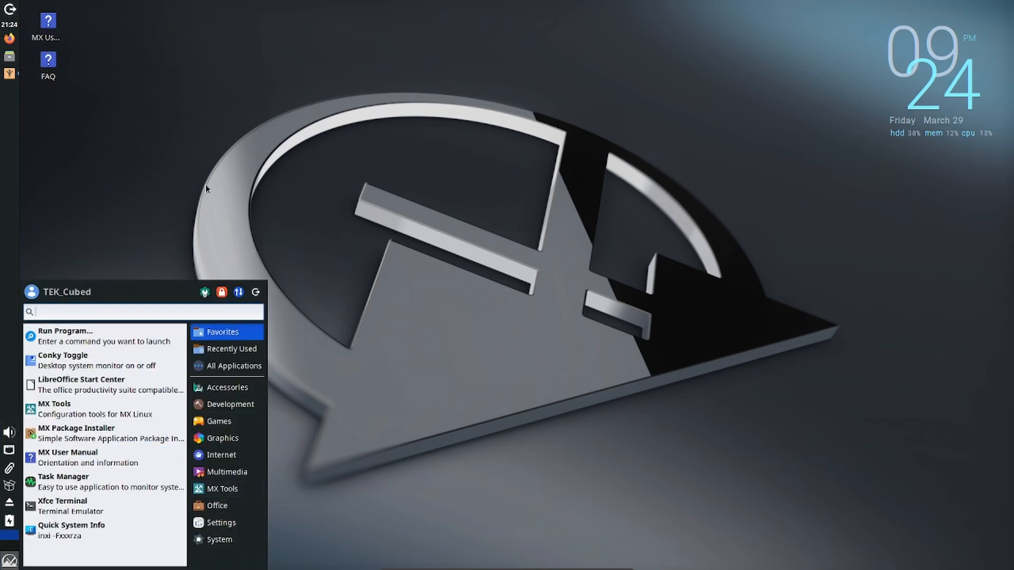
pyautogui.click(9, 561)
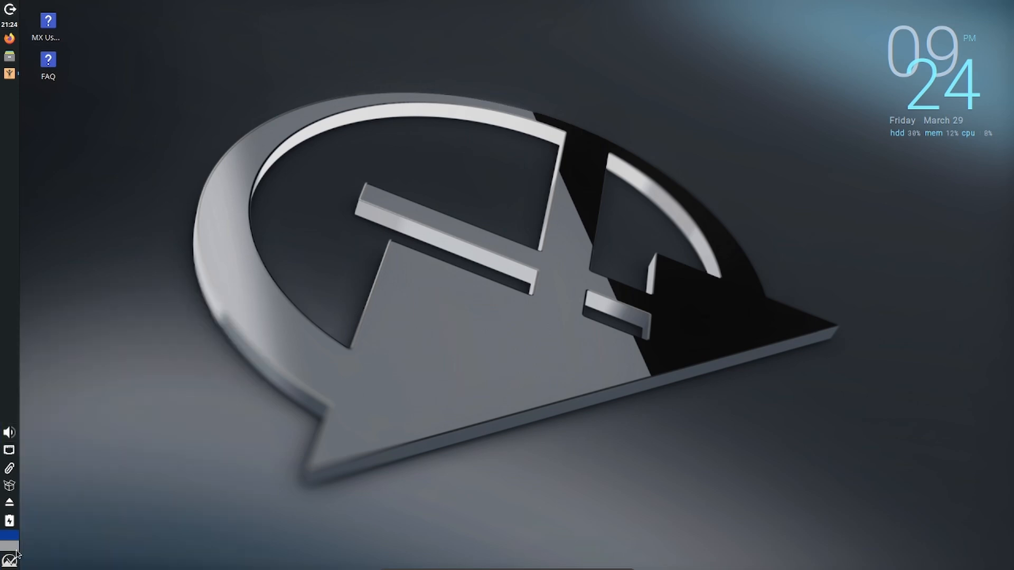
pyautogui.click(9, 561)
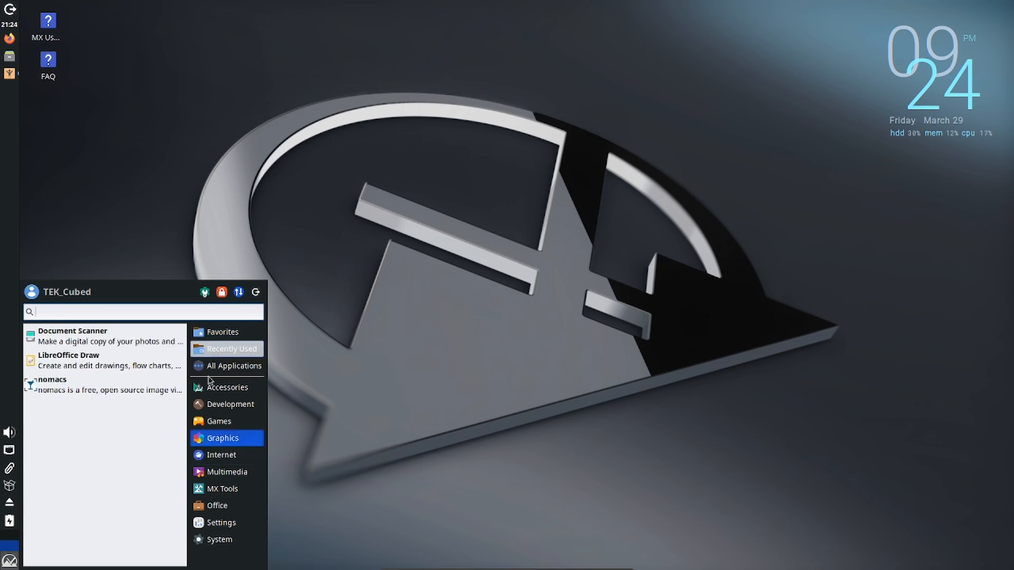
pyautogui.moveTo(218, 370)
pyautogui.moveTo(217, 332)
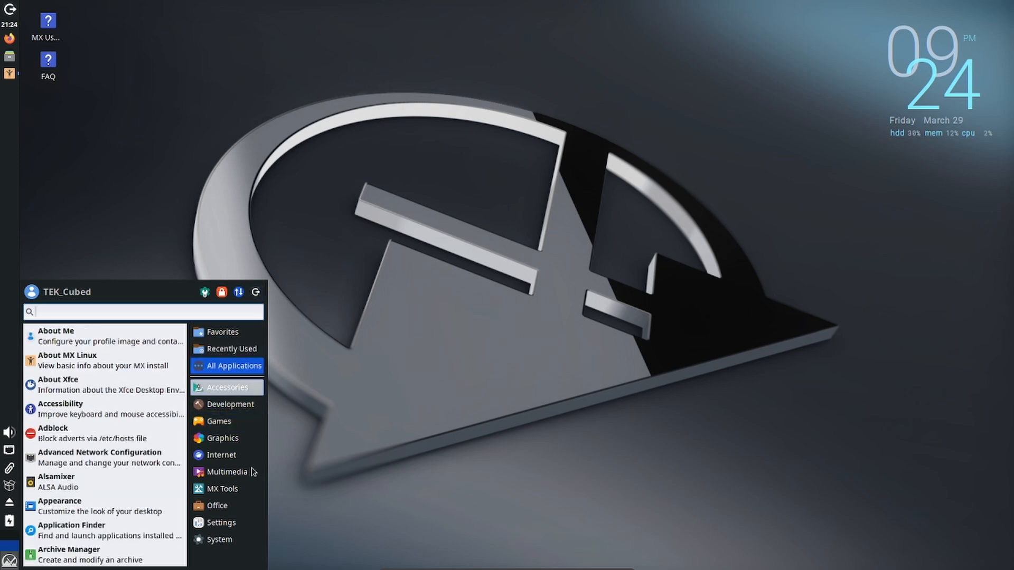
pyautogui.click(206, 500)
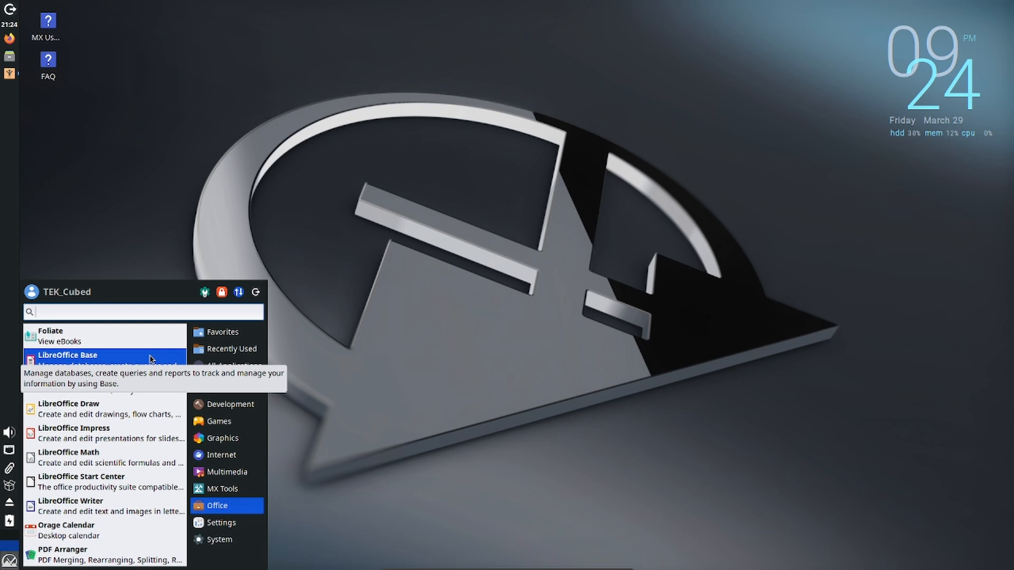
pyautogui.click(245, 474)
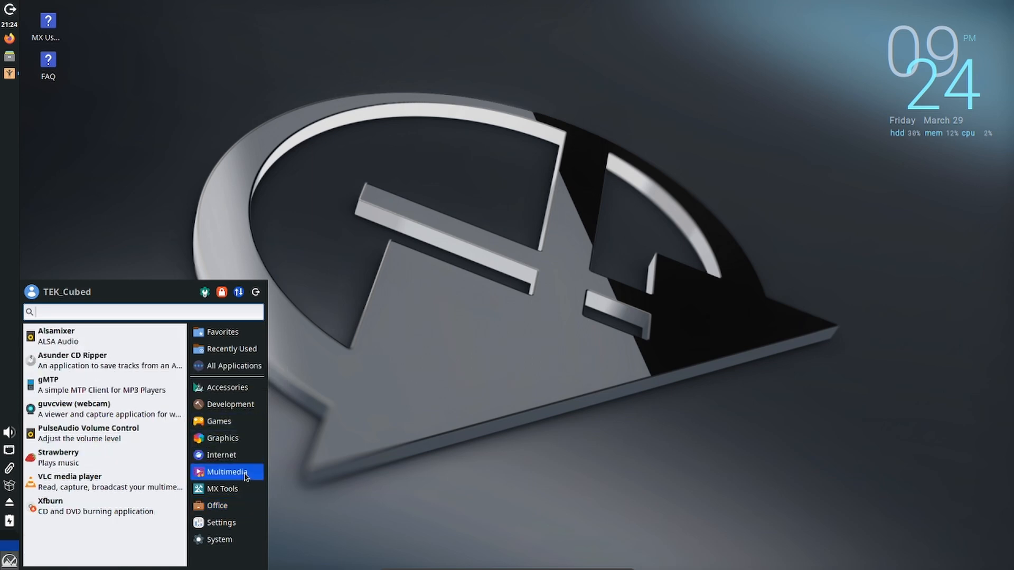
pyautogui.click(252, 459)
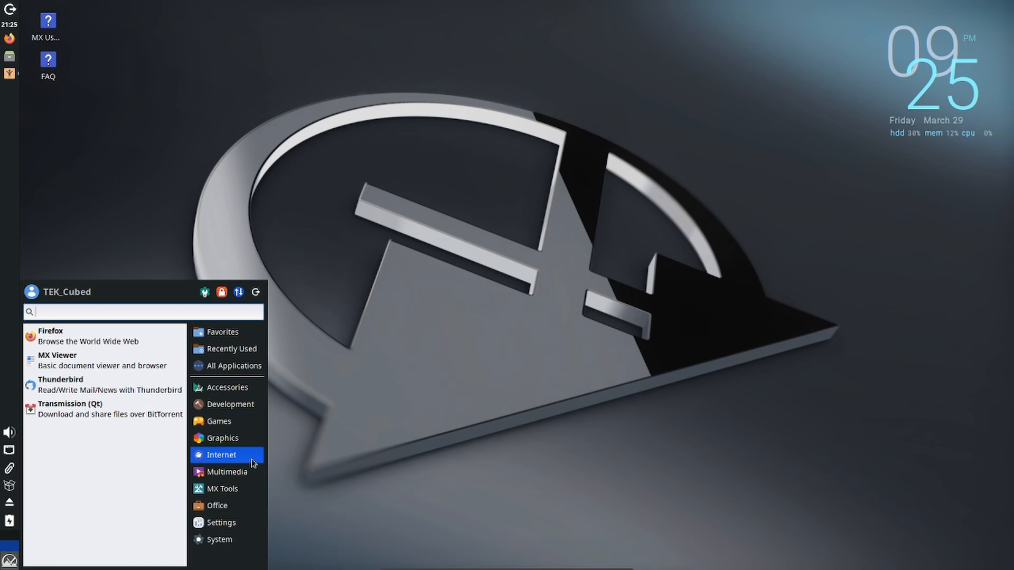
pyautogui.click(227, 434)
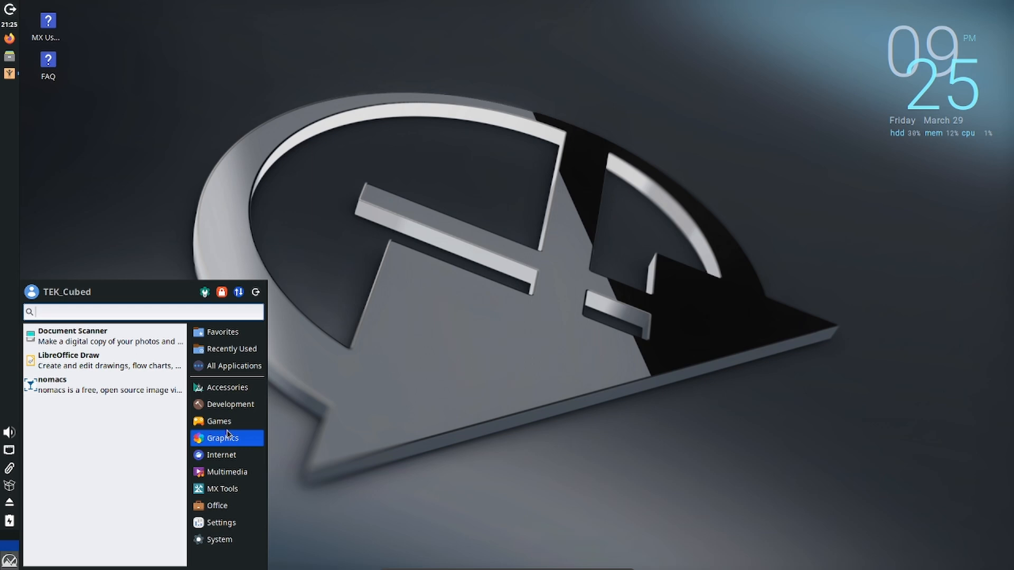
pyautogui.moveTo(233, 419)
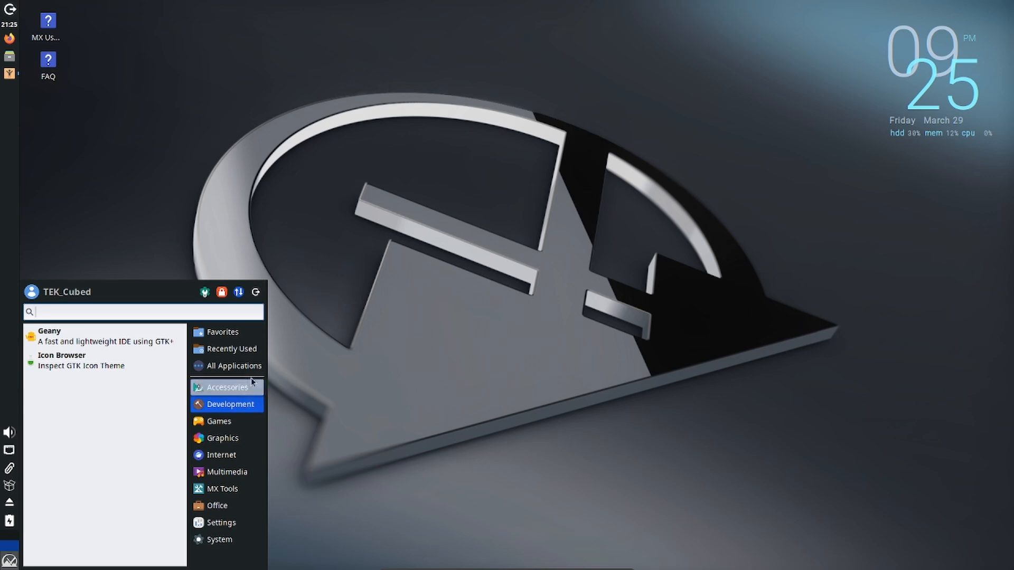
pyautogui.moveTo(247, 388)
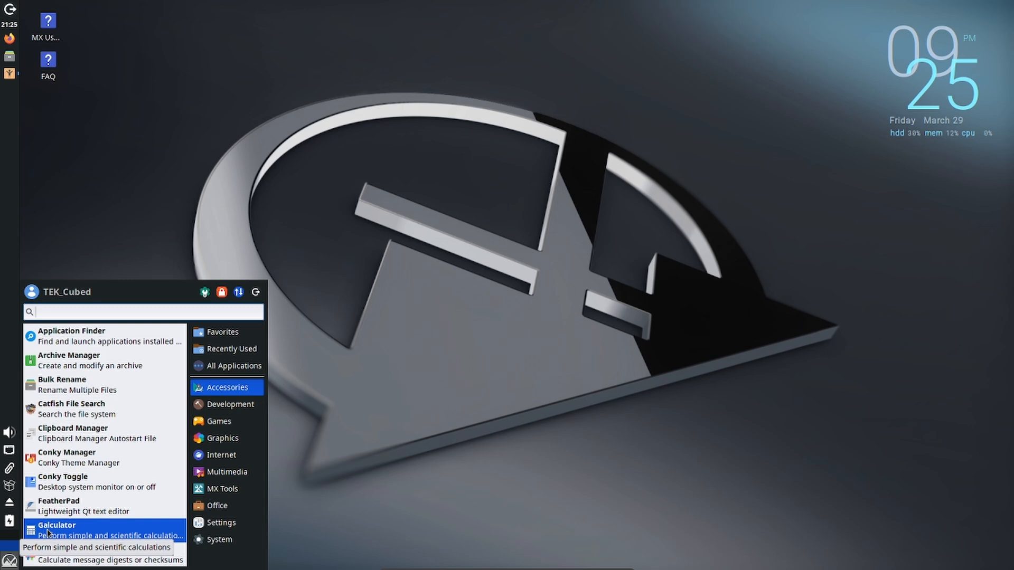
# Look through the Multimedia, System, Settings and MX Tools categories of the applications menu.
pyautogui.click(262, 472)
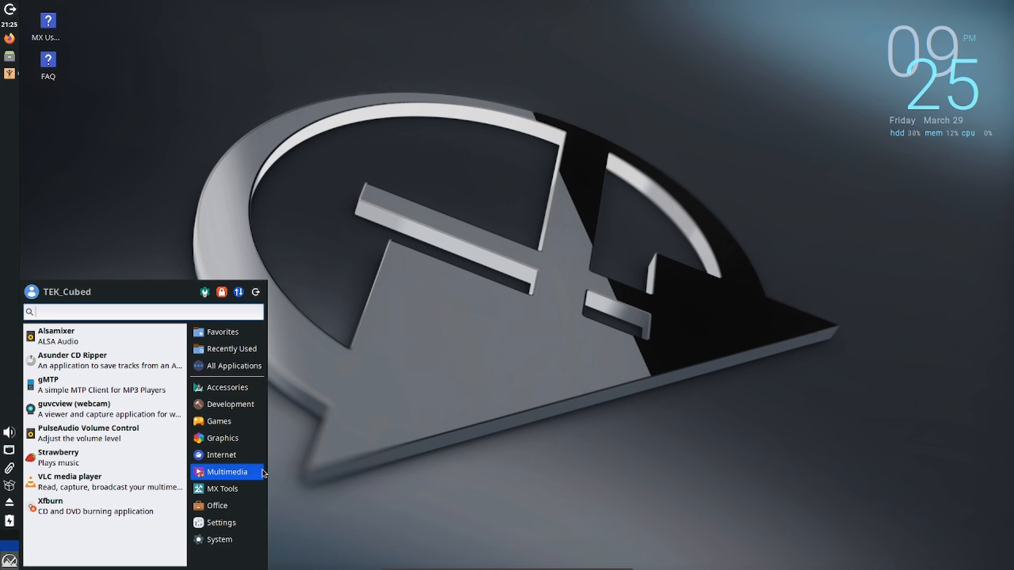
pyautogui.click(256, 544)
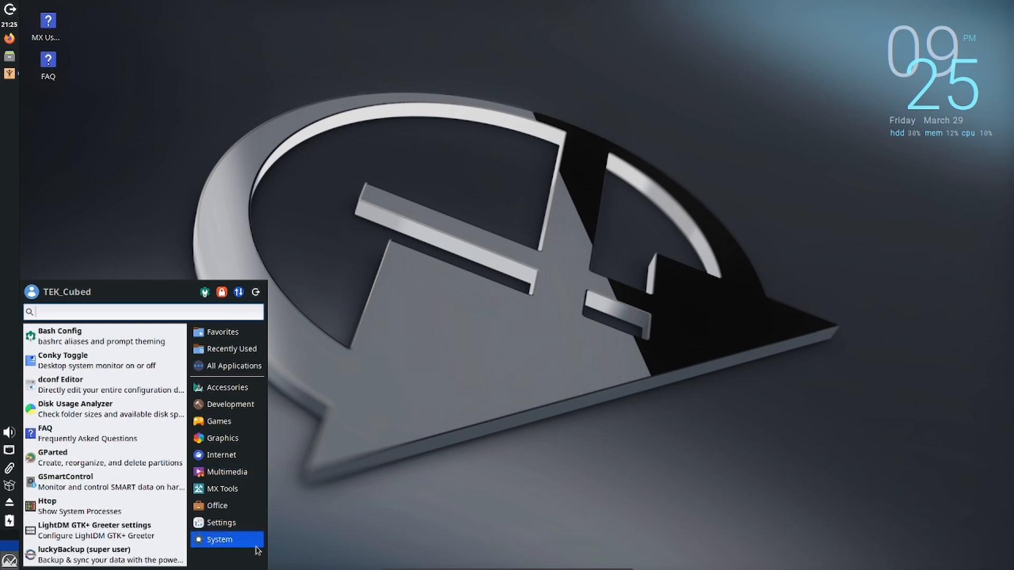
pyautogui.click(256, 526)
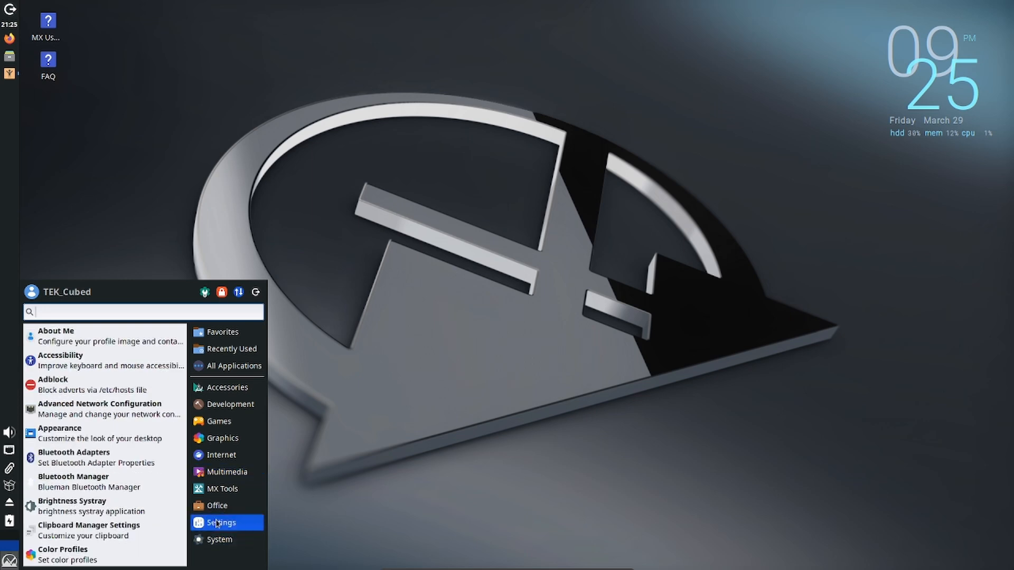
pyautogui.click(222, 489)
# Launch LibreOffice Writer from the Office category and dismiss the Tip of the Day.
pyautogui.click(221, 506)
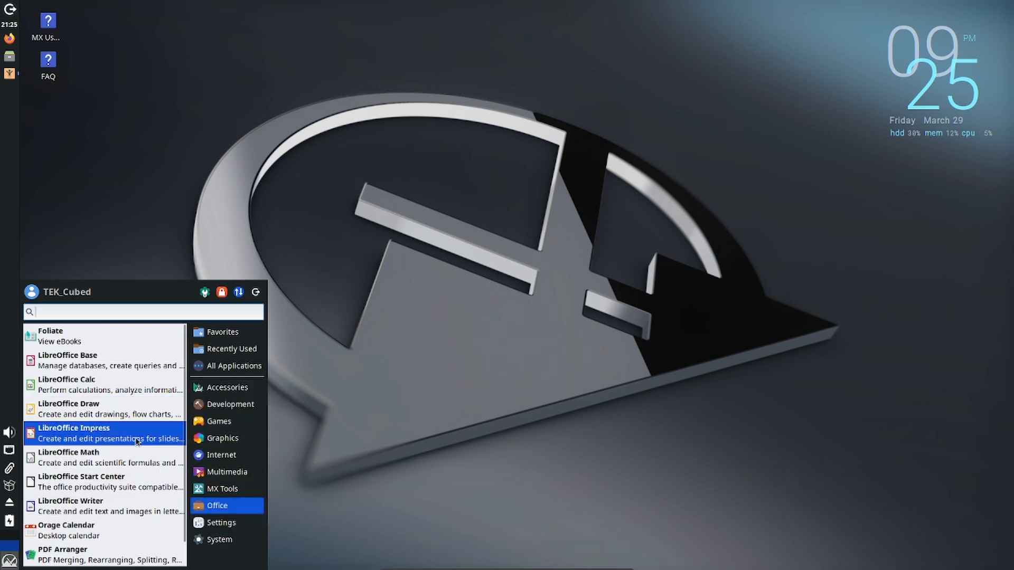
pyautogui.click(117, 502)
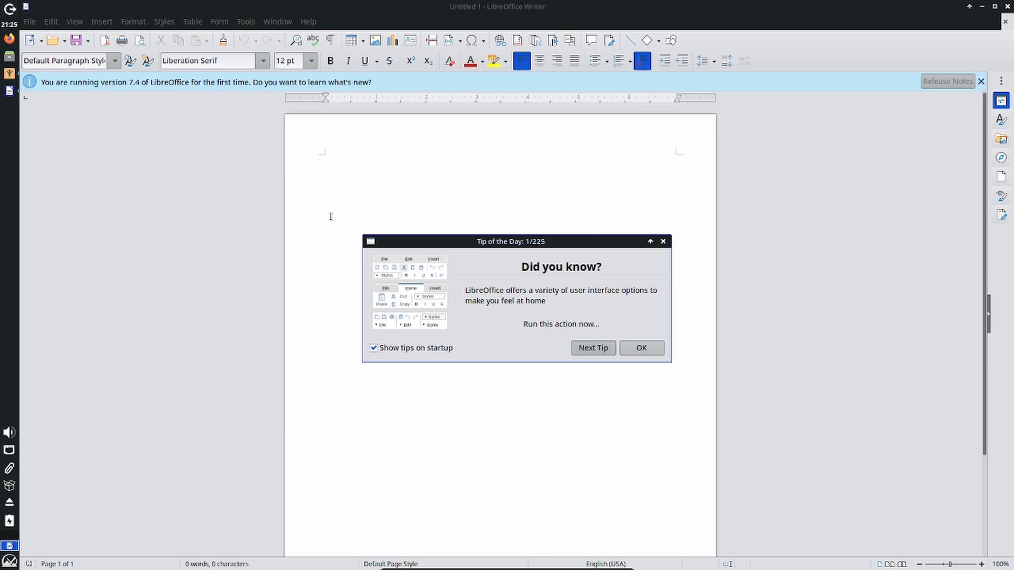
pyautogui.click(641, 352)
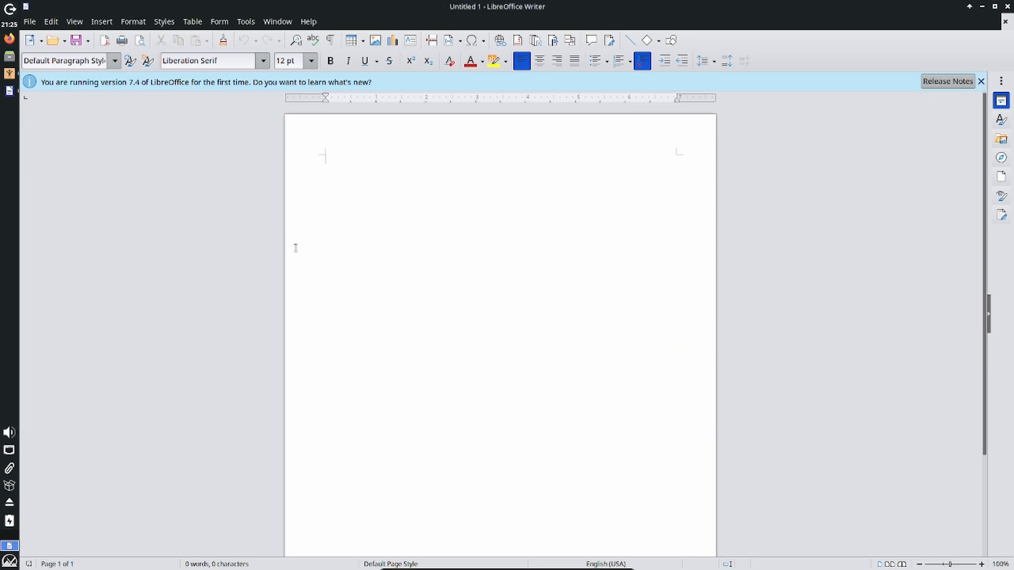
# Show Writer's drawing functions, draw a rectangle about 3.46 × 2.68 inches on the page, and move it down toward the page's centre.
pyautogui.click(29, 21)
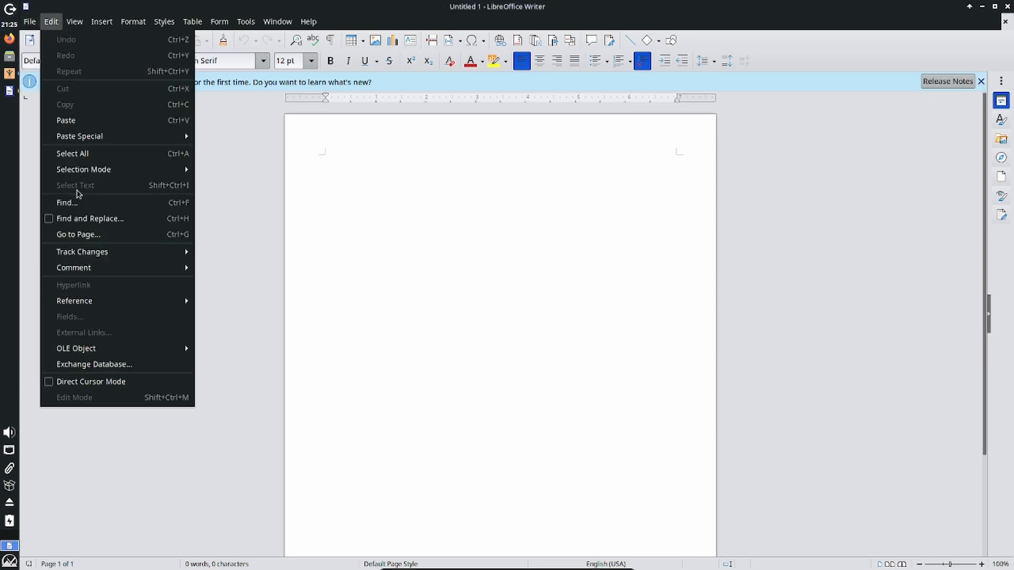
pyautogui.click(736, 38)
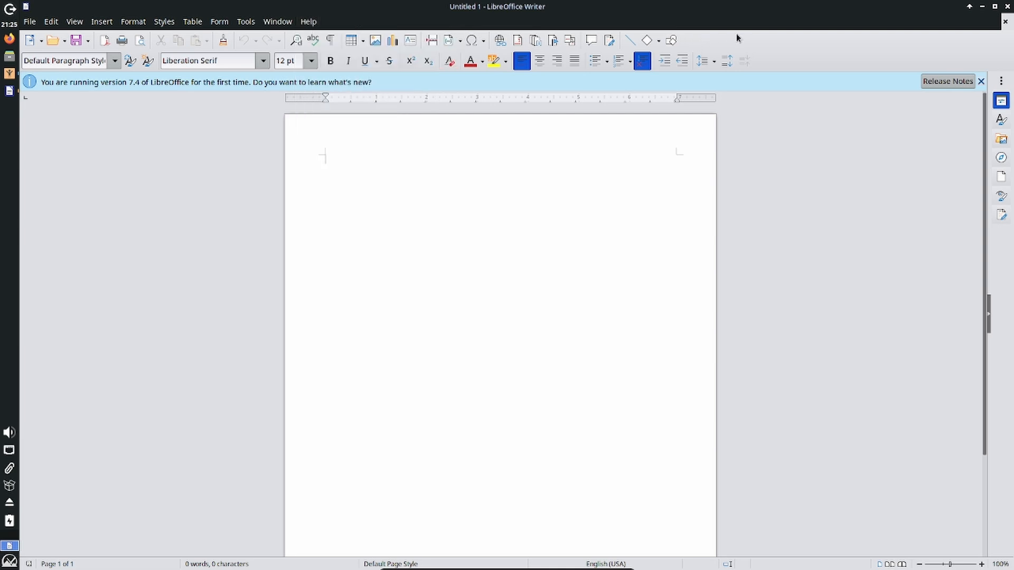
pyautogui.click(671, 40)
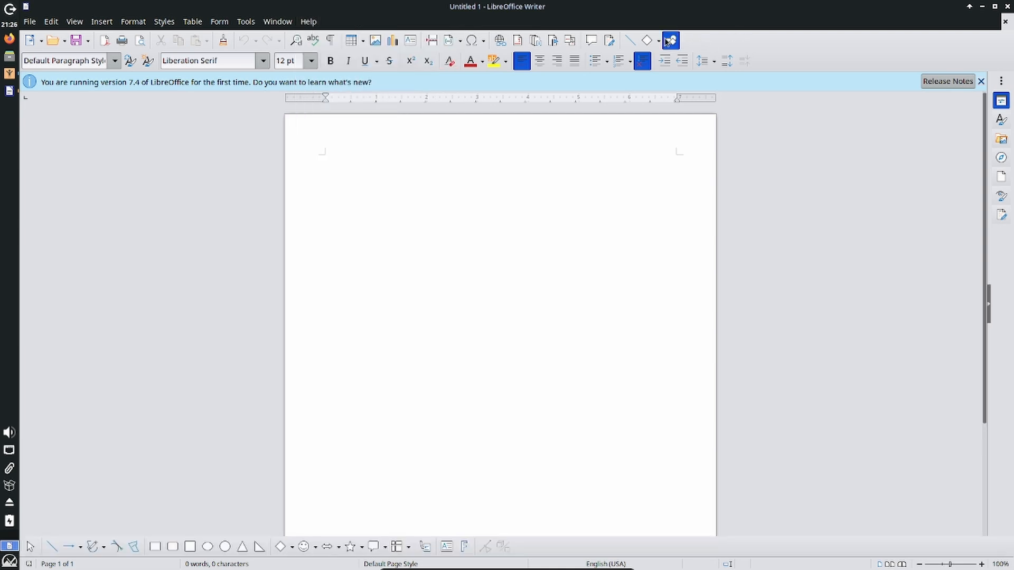
pyautogui.click(155, 546)
pyautogui.moveTo(350, 224)
pyautogui.mouseDown()
pyautogui.moveTo(423, 254)
pyautogui.moveTo(534, 328)
pyautogui.moveTo(526, 360)
pyautogui.mouseUp()
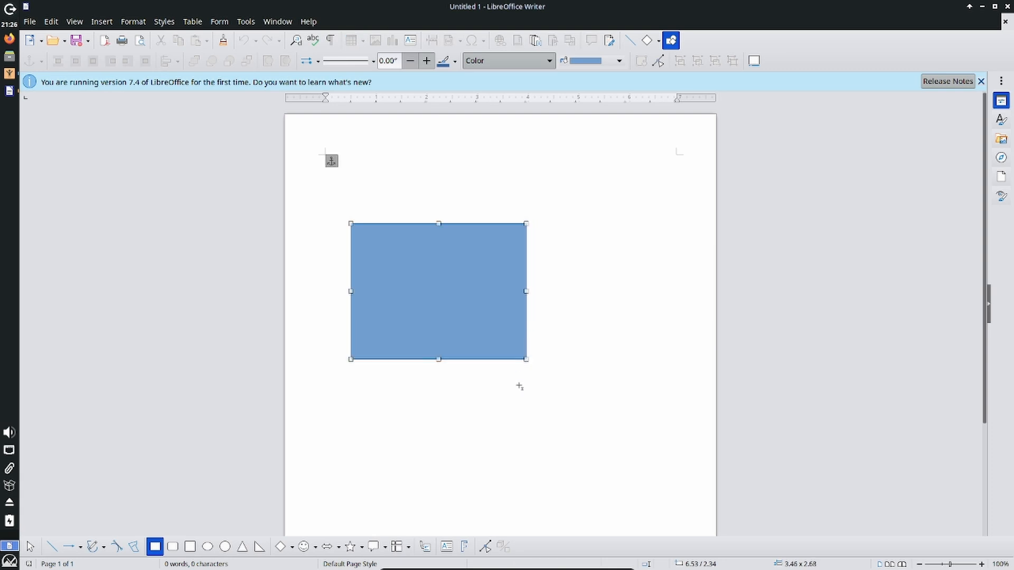
pyautogui.moveTo(414, 285); pyautogui.dragTo(478, 378)
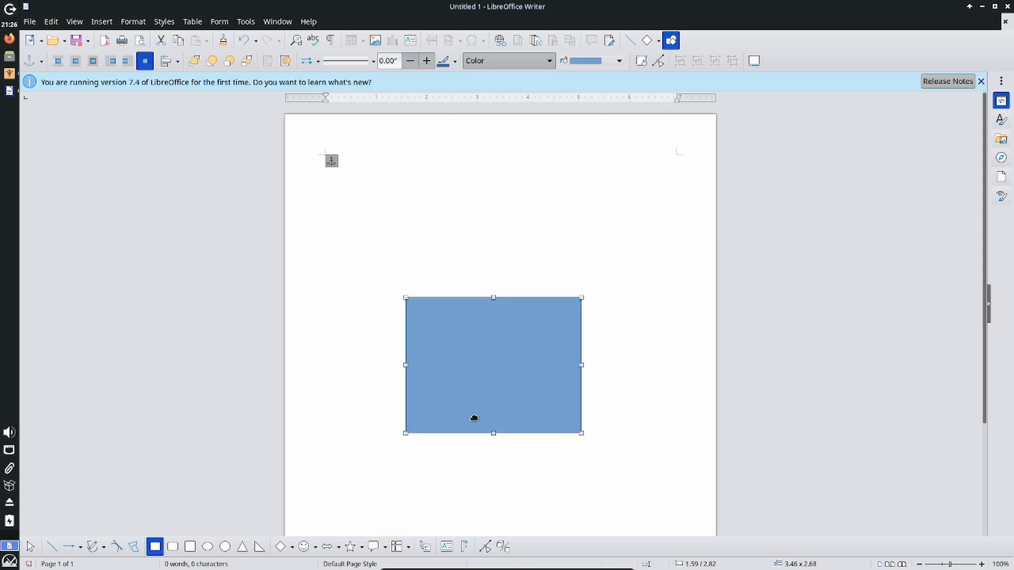
# Draw three slashed-circle prohibition symbols of different sizes above the rectangle, the last one about 0.87 × 0.39 inches.
pyautogui.click(74, 21)
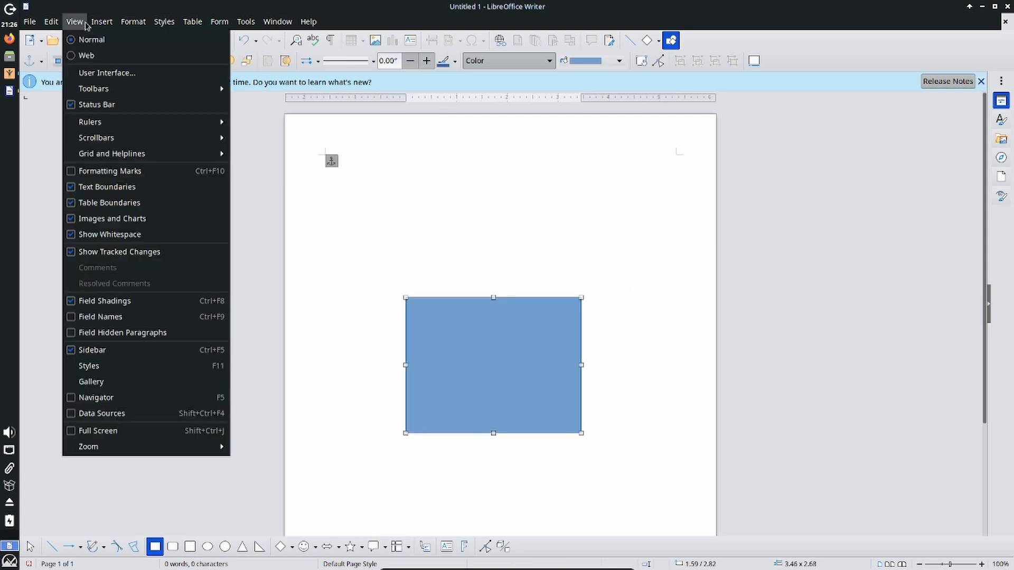
pyautogui.moveTo(118, 22)
pyautogui.click(649, 41)
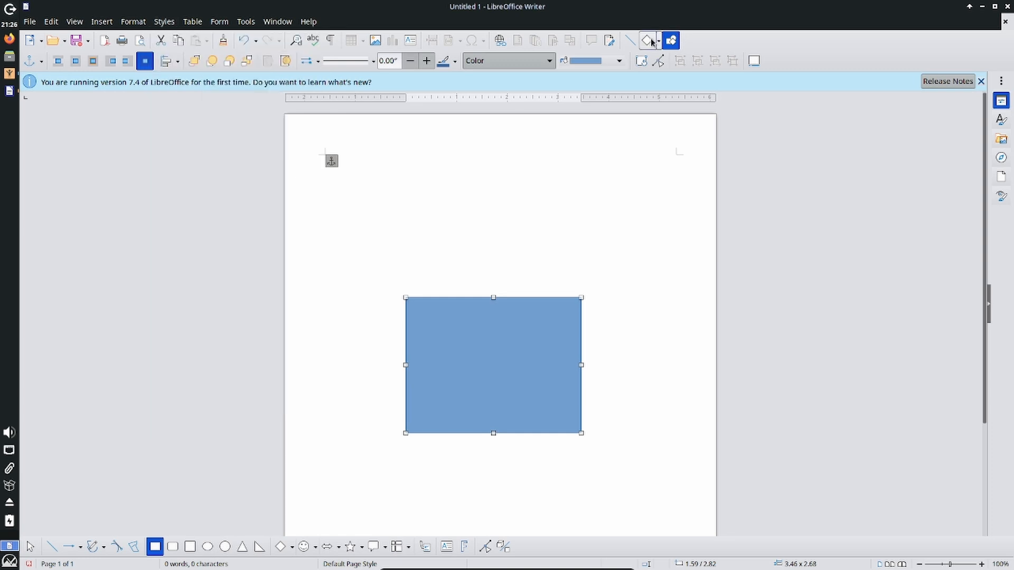
pyautogui.click(316, 547)
pyautogui.click(325, 507)
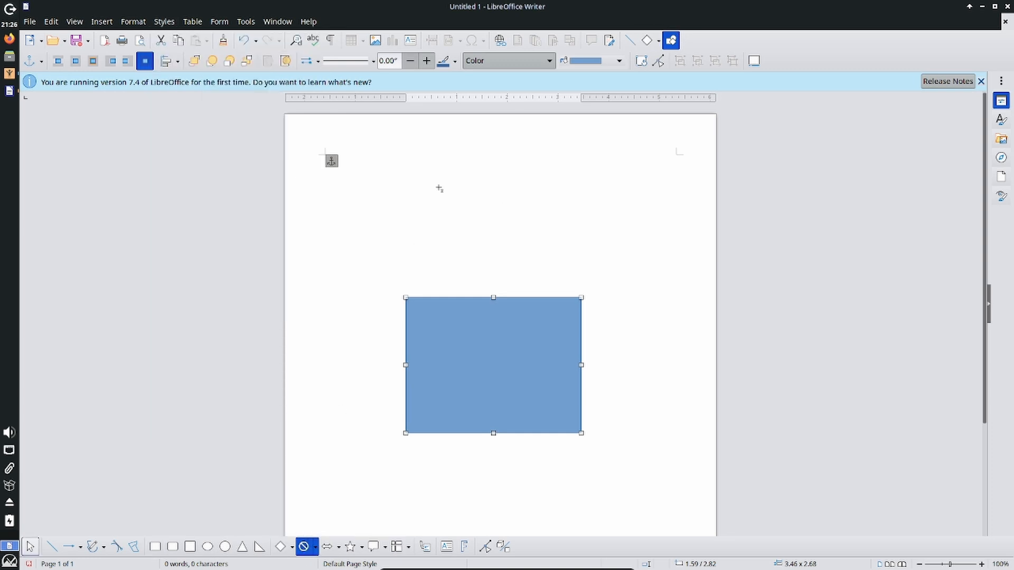
pyautogui.moveTo(438, 186); pyautogui.dragTo(511, 268)
pyautogui.moveTo(598, 212); pyautogui.dragTo(634, 248)
pyautogui.moveTo(564, 164); pyautogui.dragTo(609, 184)
# Close the Writer document without saving its changes.
pyautogui.click(1007, 7)
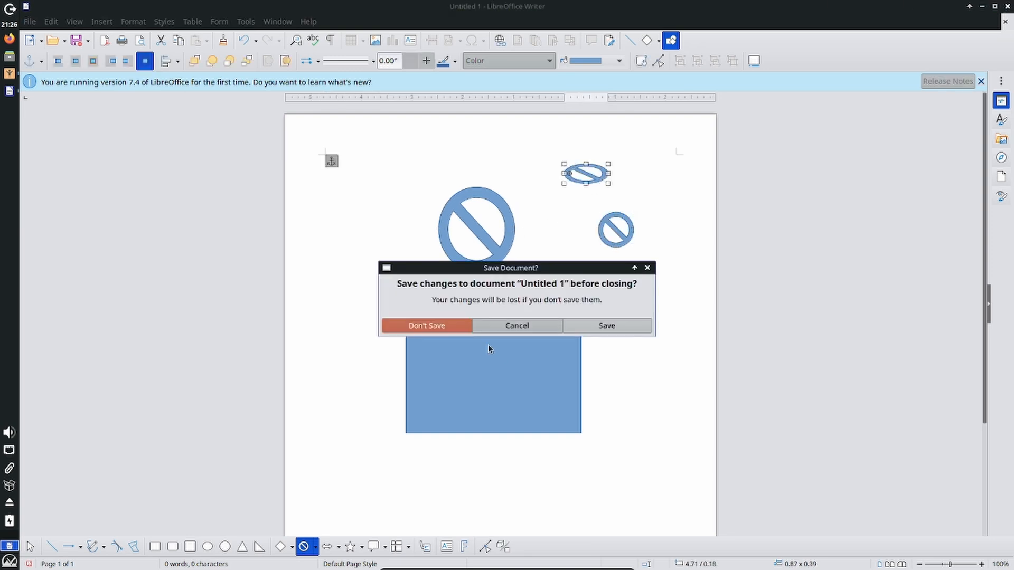
pyautogui.click(460, 326)
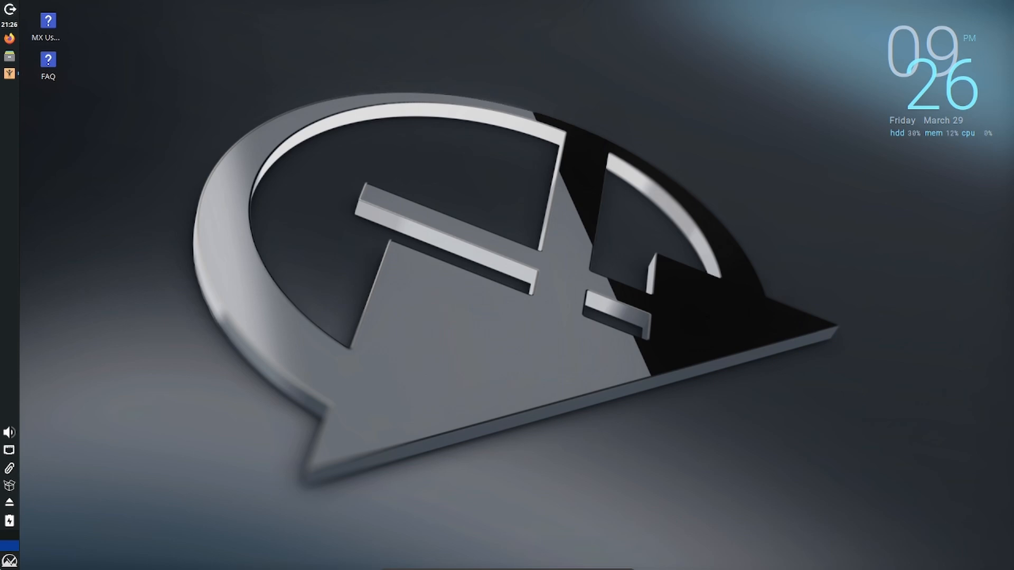
# Launch the Peg-E game from the Games category.
pyautogui.press('super')
pyautogui.moveTo(249, 426)
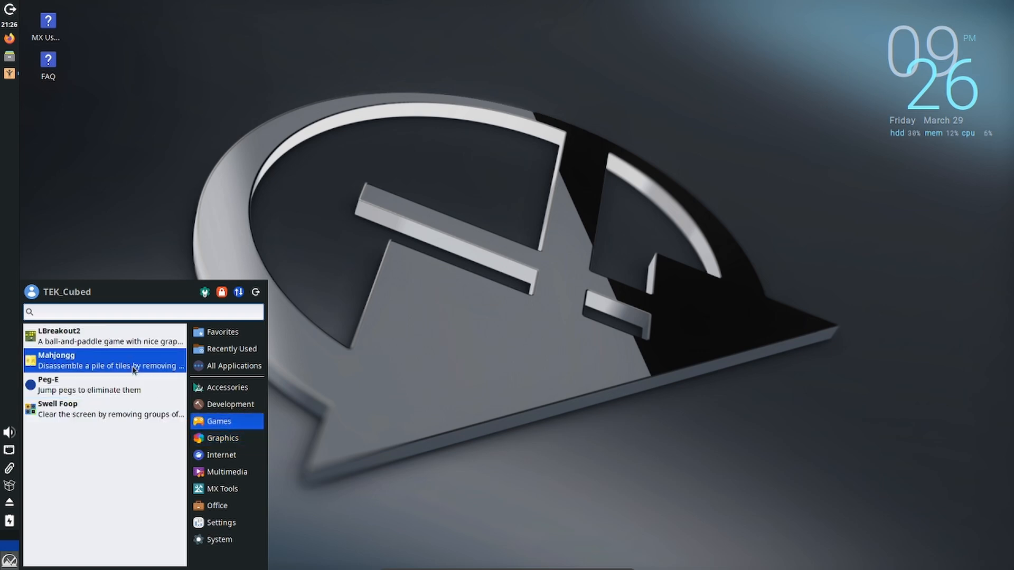
pyautogui.click(115, 391)
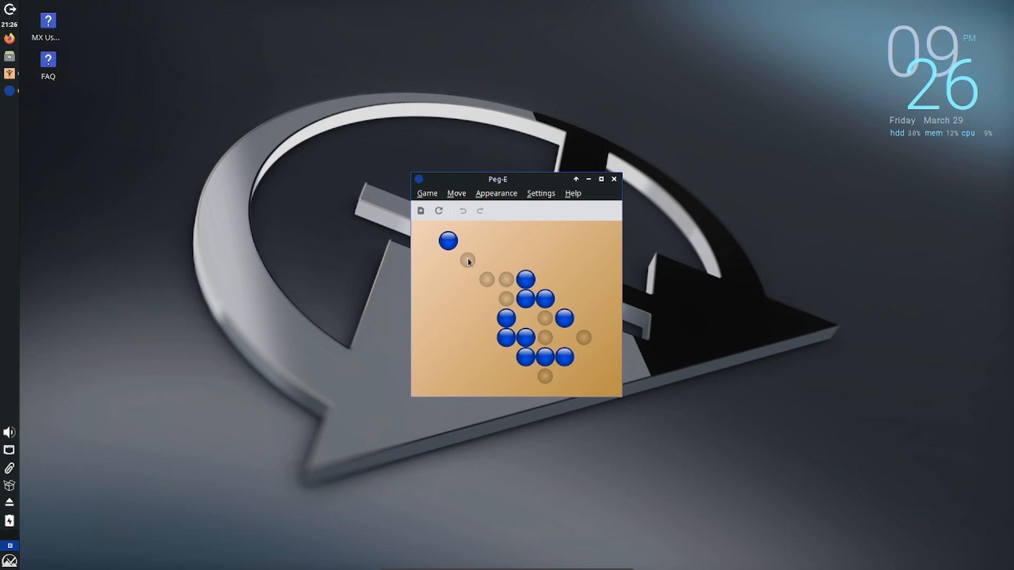
# Try to move three pegs on the Peg-E board, look at the game commands, and close the game.
pyautogui.moveTo(526, 338); pyautogui.dragTo(544, 317)
pyautogui.moveTo(545, 356); pyautogui.dragTo(589, 337)
pyautogui.moveTo(443, 242); pyautogui.dragTo(470, 267)
pyautogui.click(429, 193)
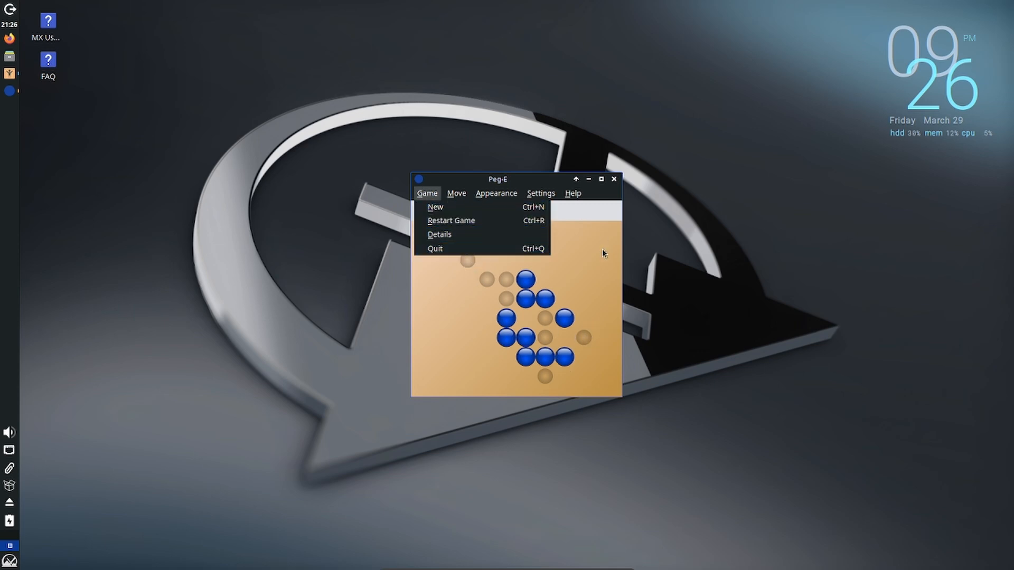
pyautogui.click(598, 272)
pyautogui.click(613, 179)
# Browse the application categories, including Recently Used, System and Multimedia, and launch Galculator from Accessories.
pyautogui.click(9, 561)
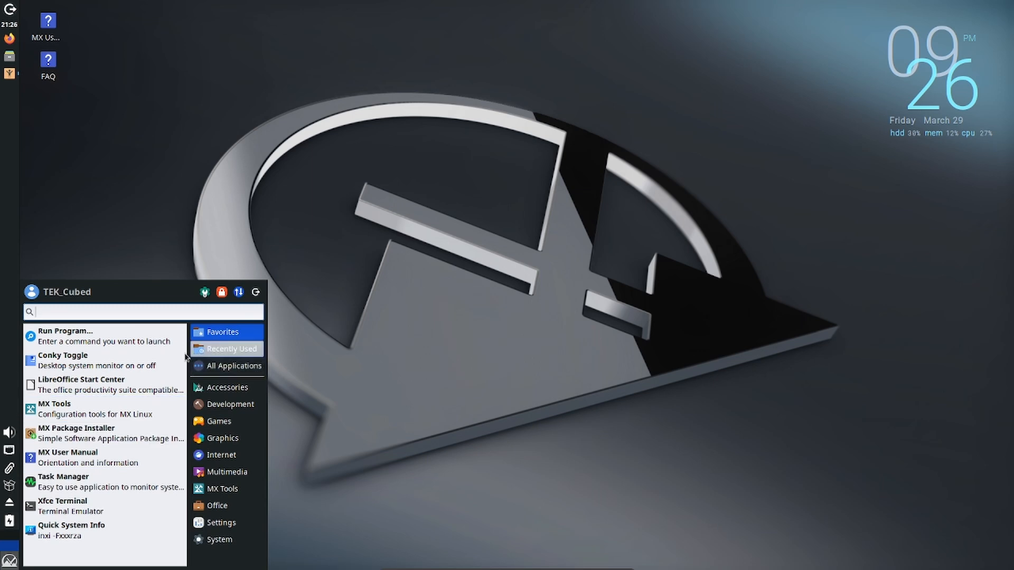
pyautogui.click(231, 348)
pyautogui.click(221, 386)
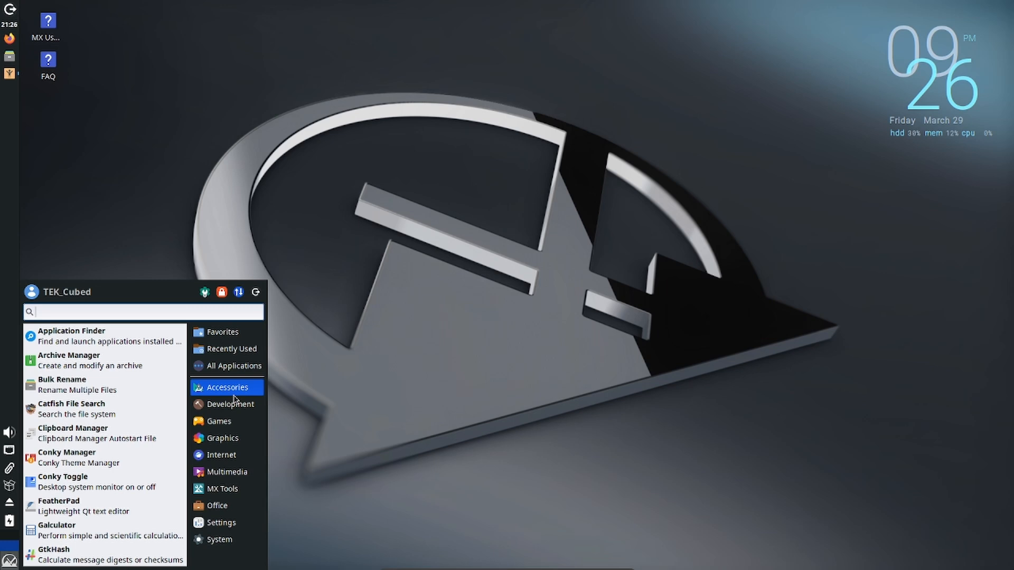
pyautogui.click(244, 540)
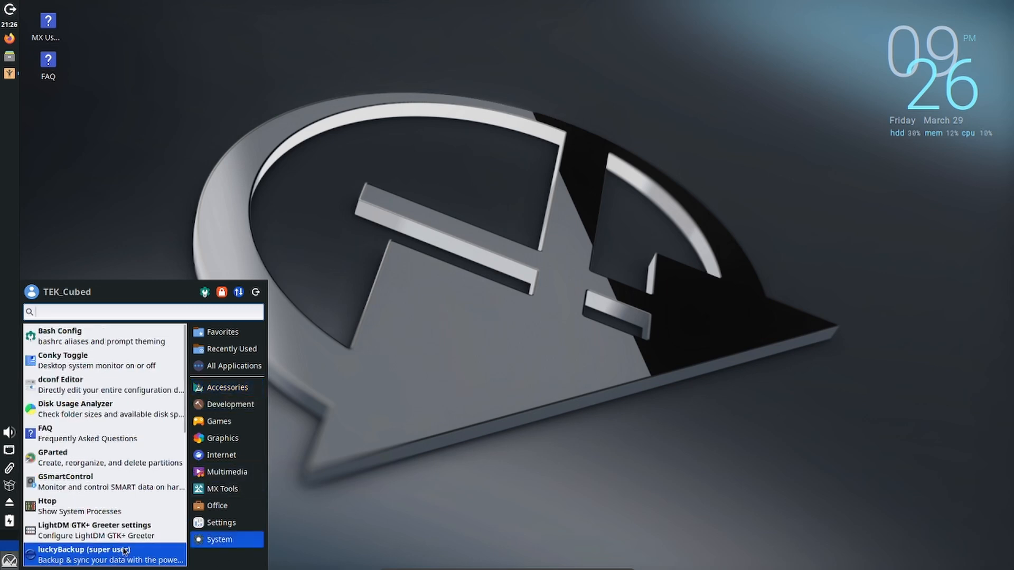
pyautogui.click(249, 529)
pyautogui.click(253, 472)
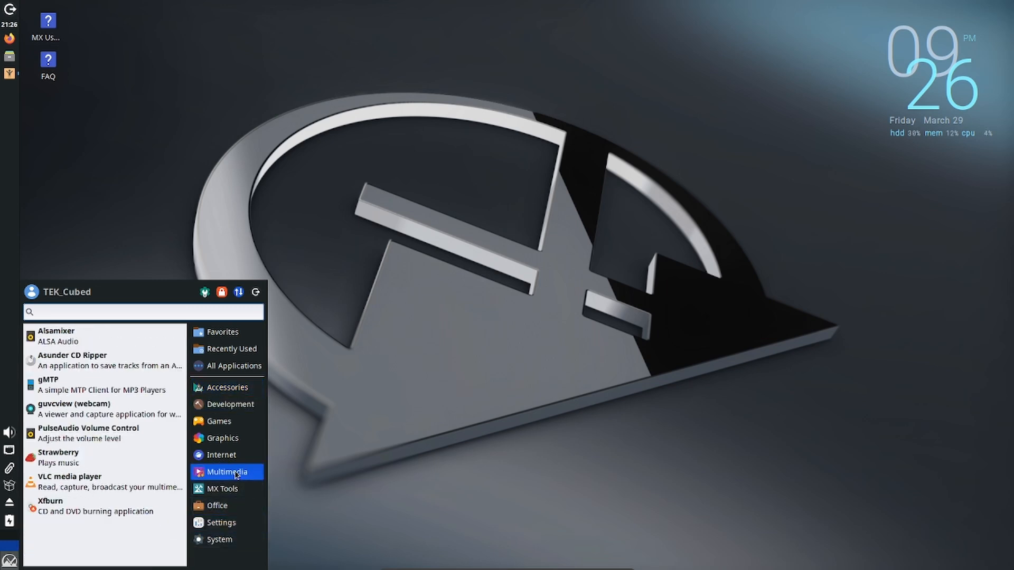
pyautogui.click(227, 388)
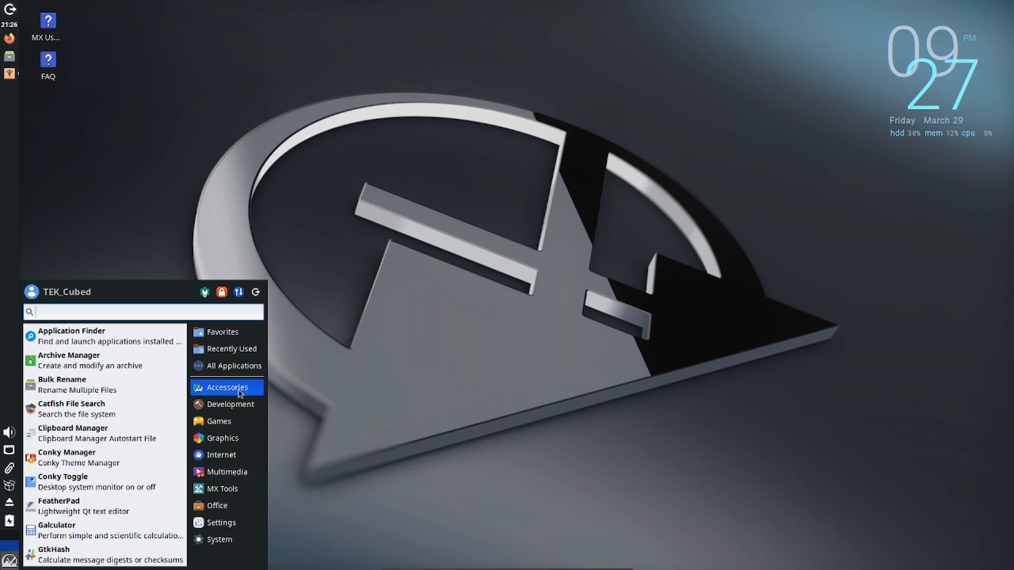
pyautogui.click(134, 530)
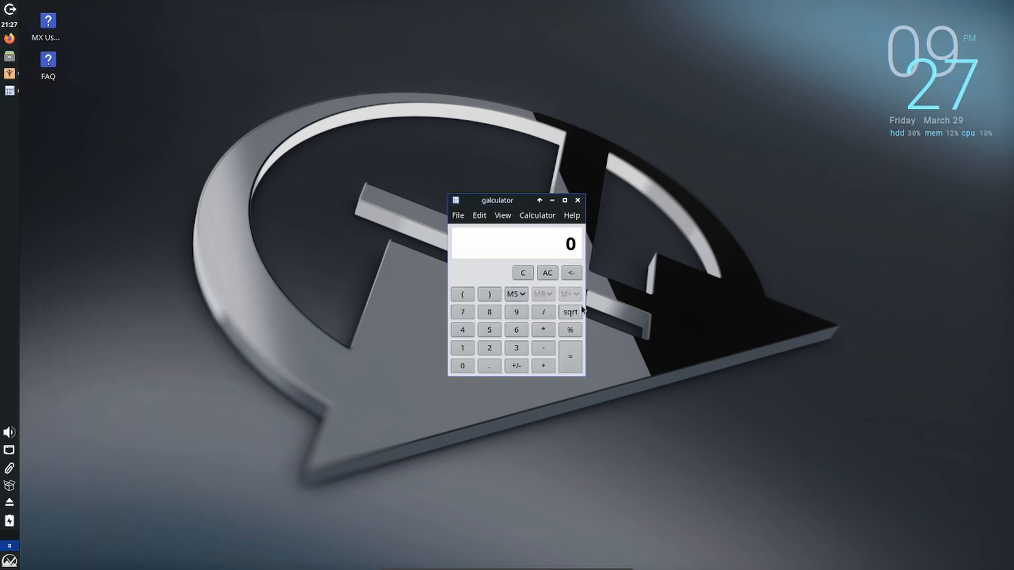
# Calculate 8 × 8 in Galculator, clear the display, and close the calculator.
pyautogui.click(487, 314)
pyautogui.click(569, 357)
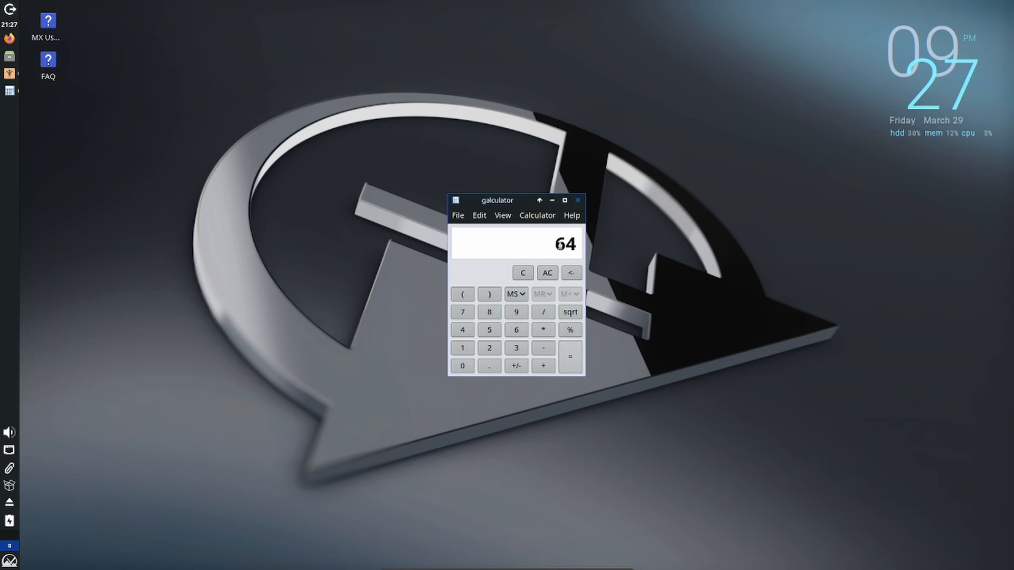
pyautogui.click(526, 272)
pyautogui.click(577, 200)
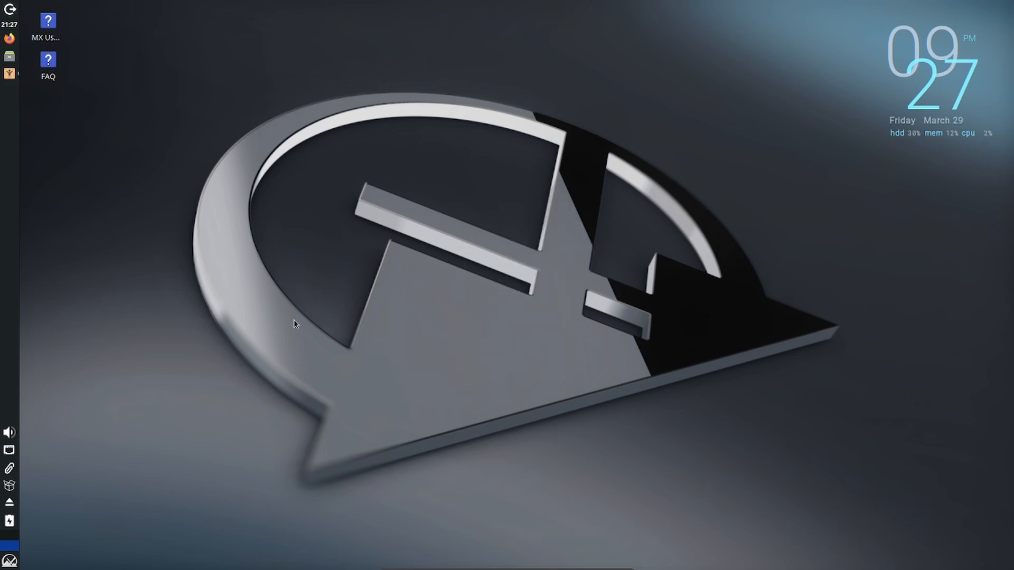
# Launch Firefox, move its window toward the middle of the desktop, and skip the "Make Firefox your go-to browser" welcome step.
pyautogui.click(11, 38)
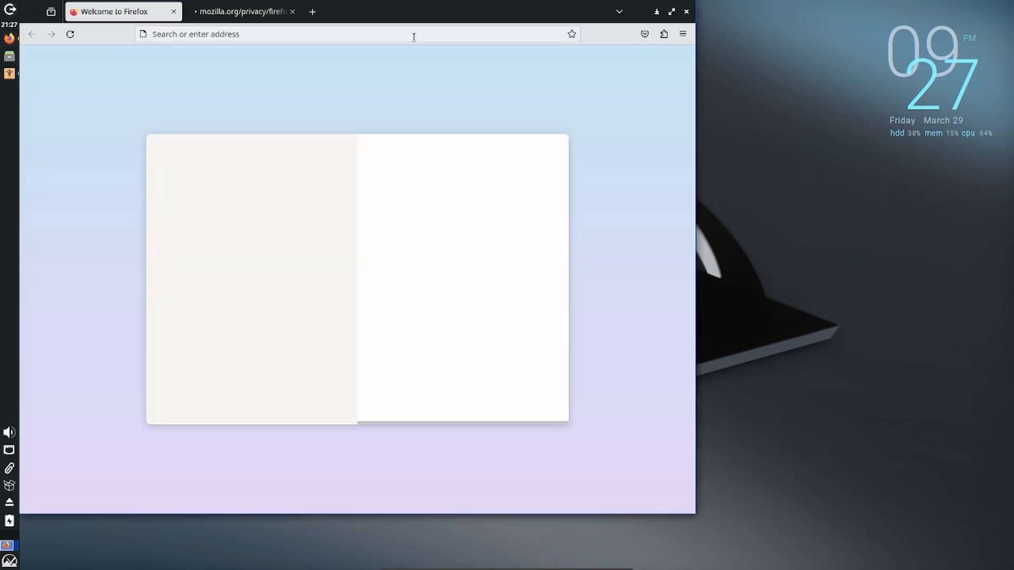
pyautogui.moveTo(392, 6); pyautogui.dragTo(560, 32)
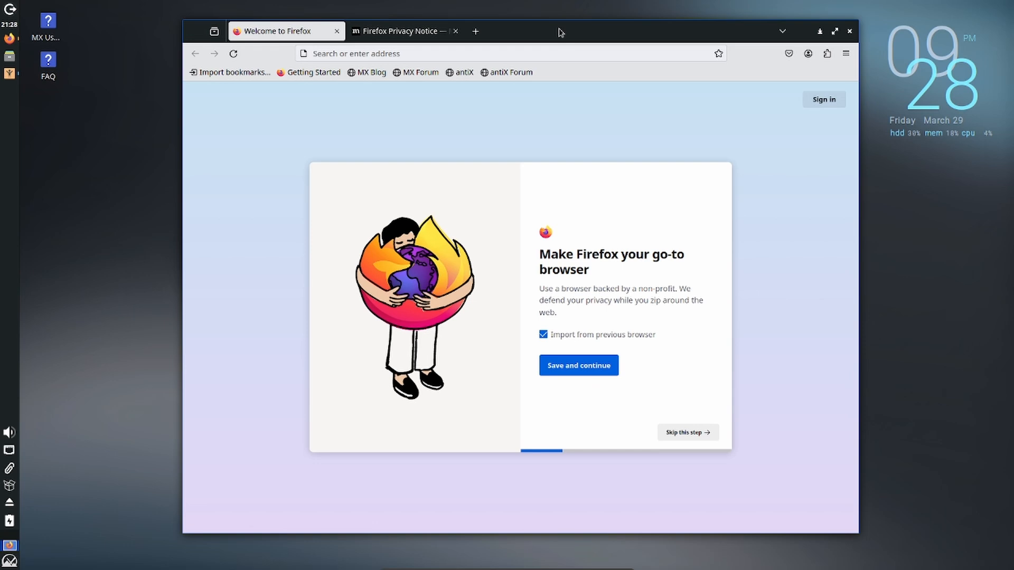
pyautogui.click(688, 433)
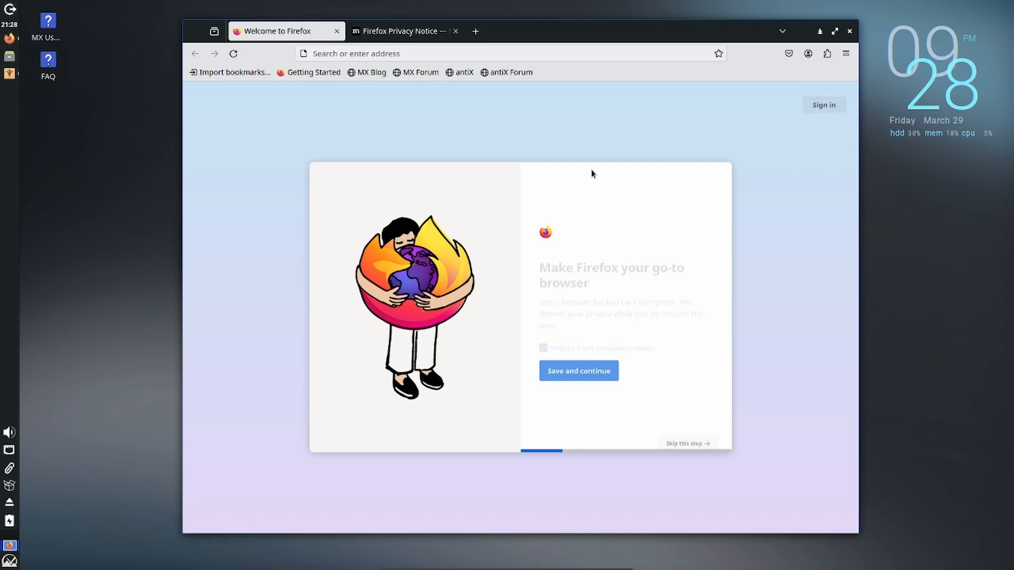
# Load google.com in a new Firefox tab.
pyautogui.click(477, 31)
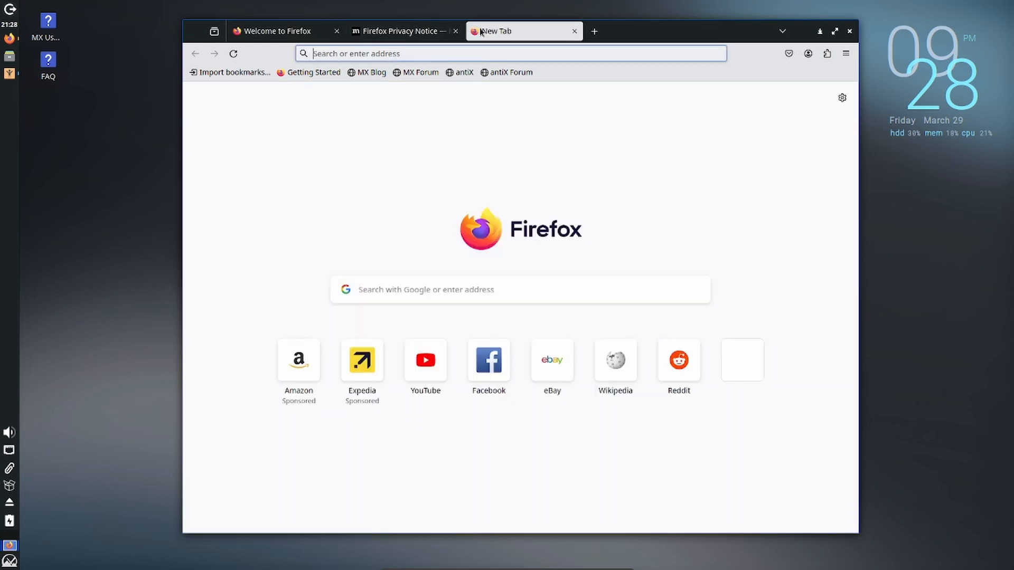
pyautogui.write('goog')
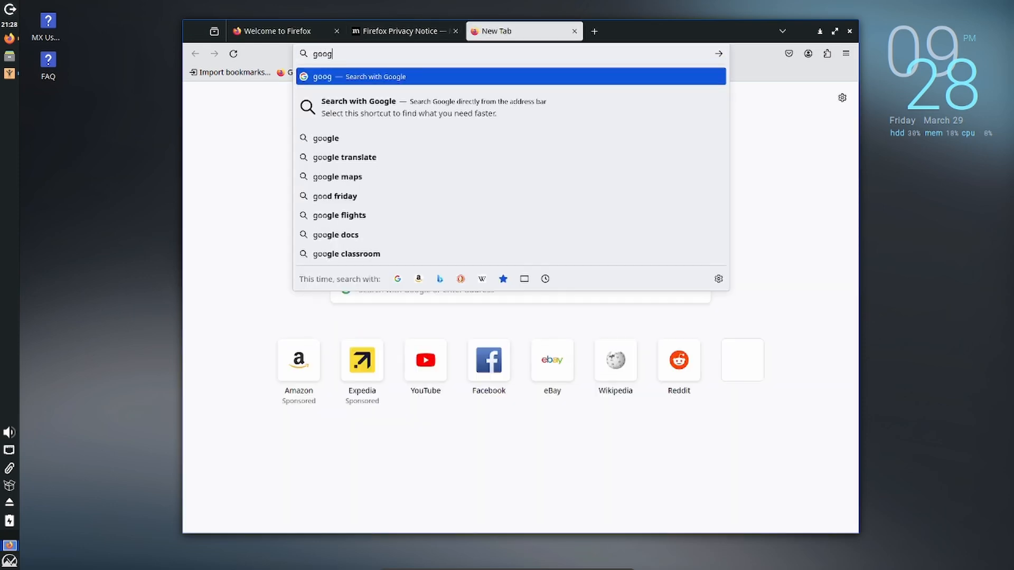
pyautogui.write('le.com')
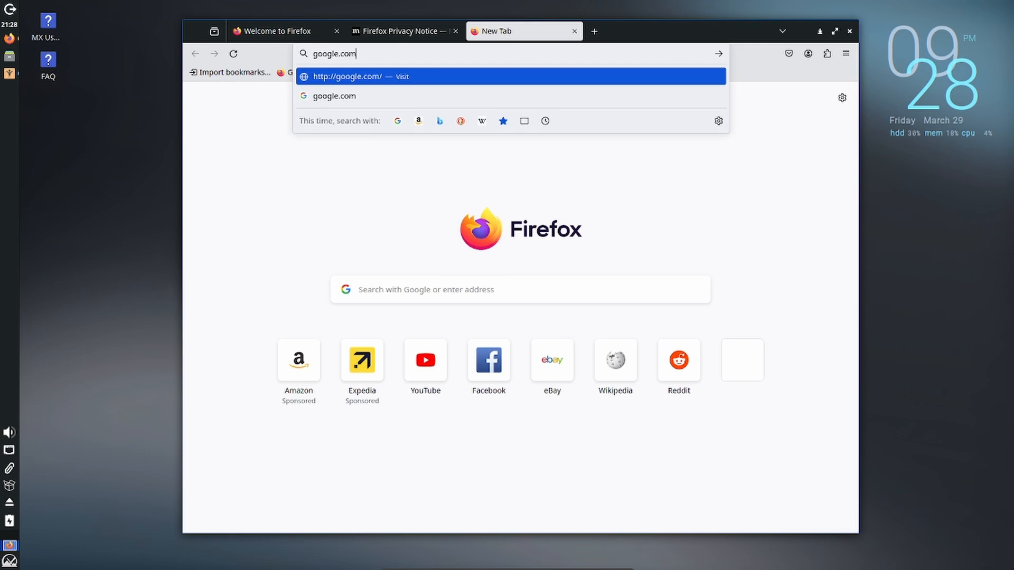
pyautogui.press('Return')
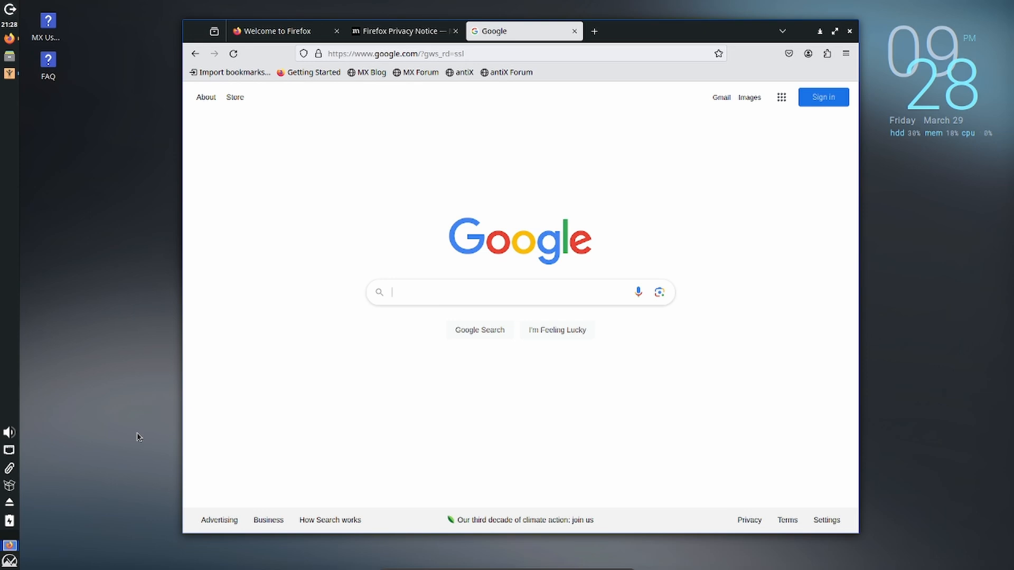
# Open Advanced Network Configuration from the Settings category, select Wired connection 1, and close the Network Connections window.
pyautogui.click(9, 561)
pyautogui.click(229, 523)
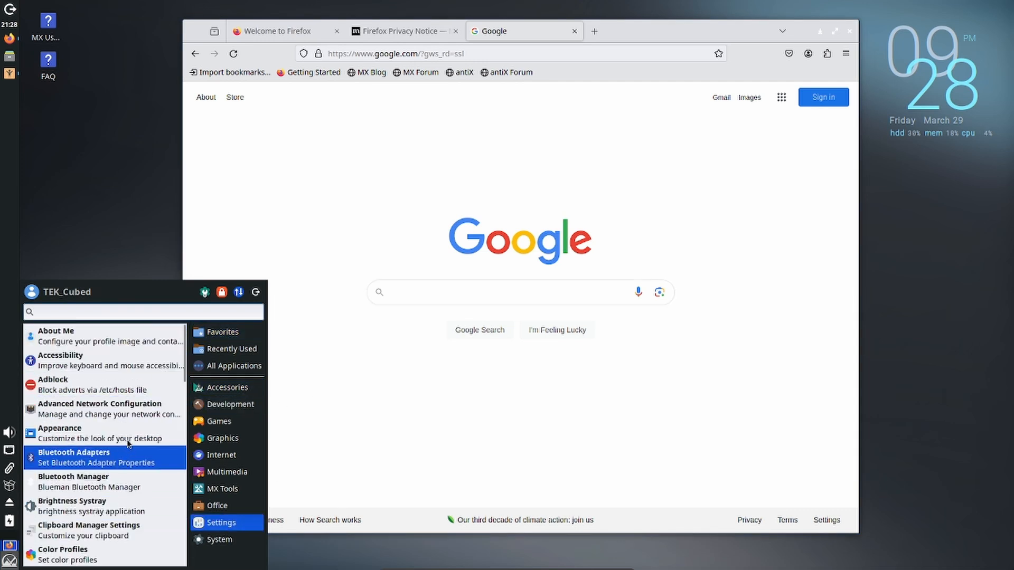
pyautogui.click(125, 410)
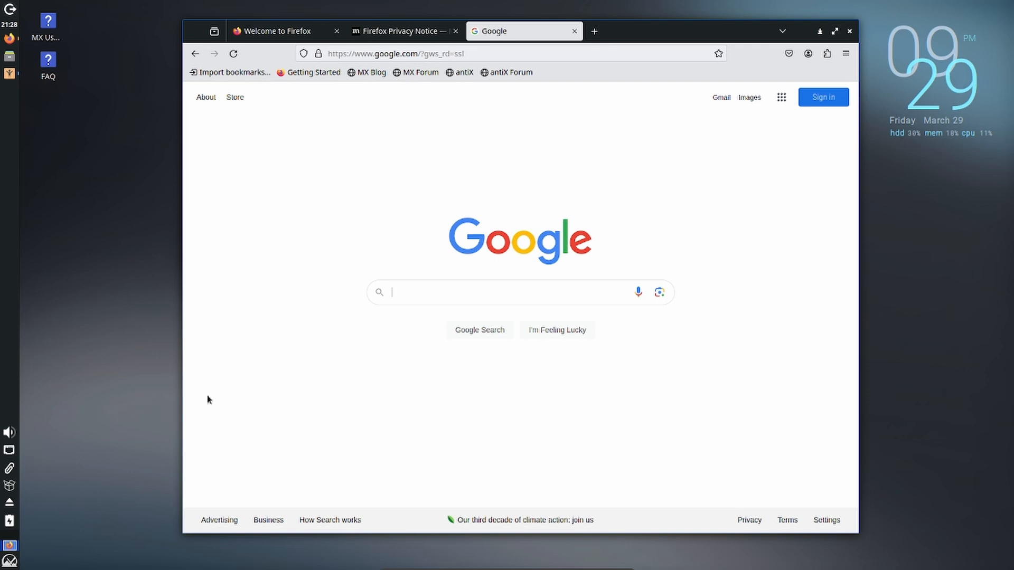
pyautogui.click(427, 230)
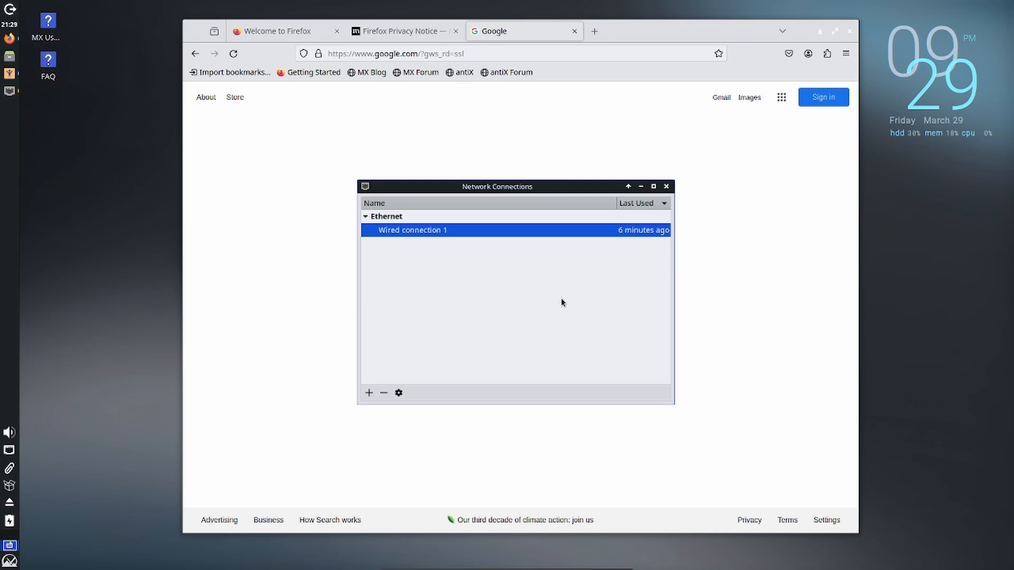
pyautogui.click(666, 186)
# Search Google for "tekcubed".
pyautogui.click(457, 289)
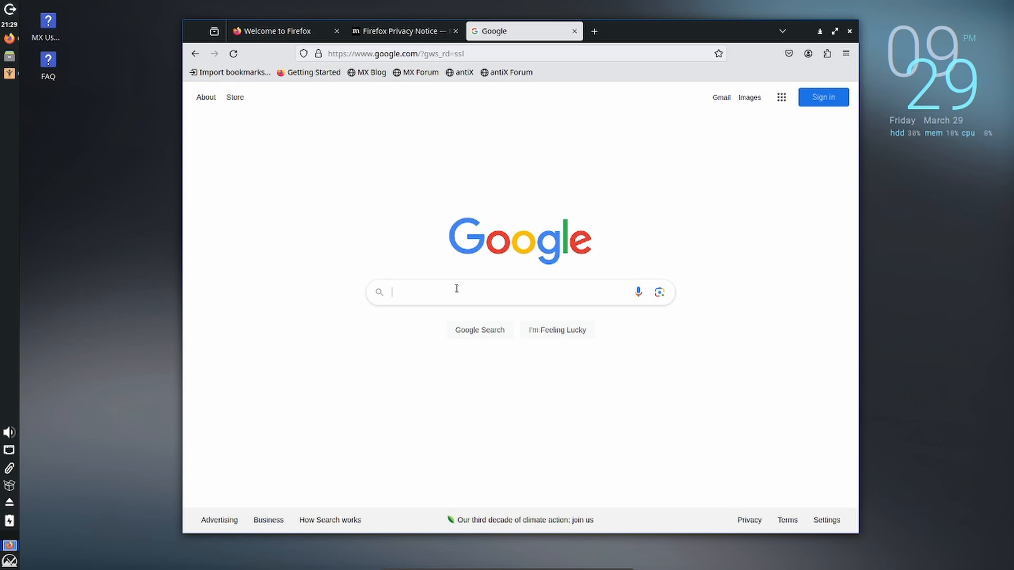
pyautogui.write('tekc')
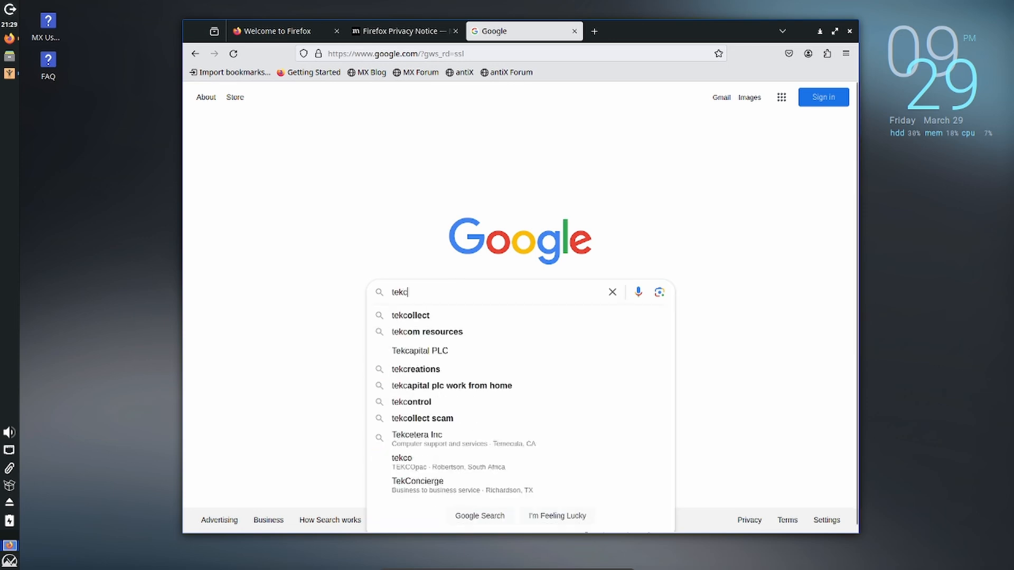
pyautogui.press('BackSpace')
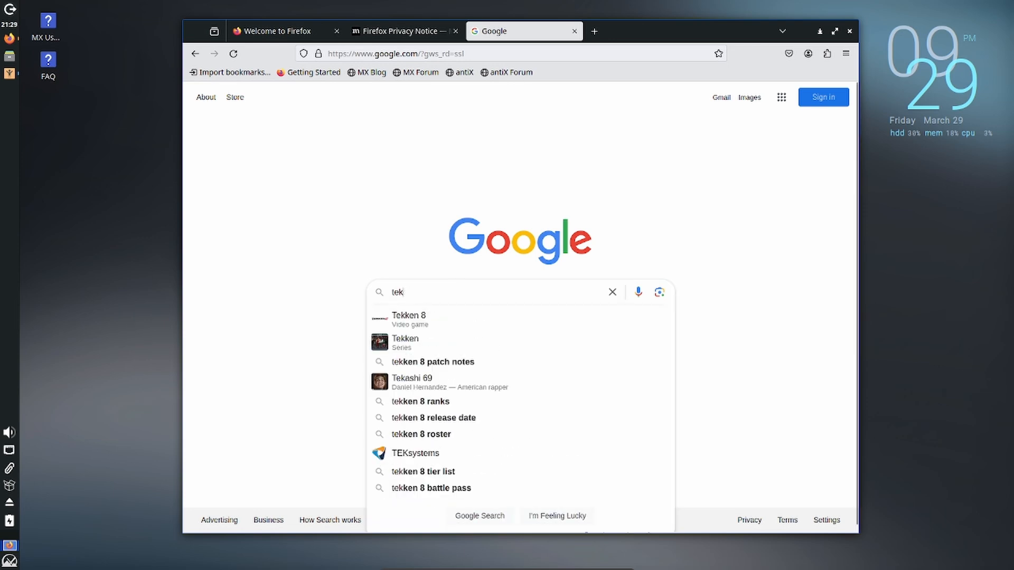
pyautogui.write('cubed')
pyautogui.press('Return')
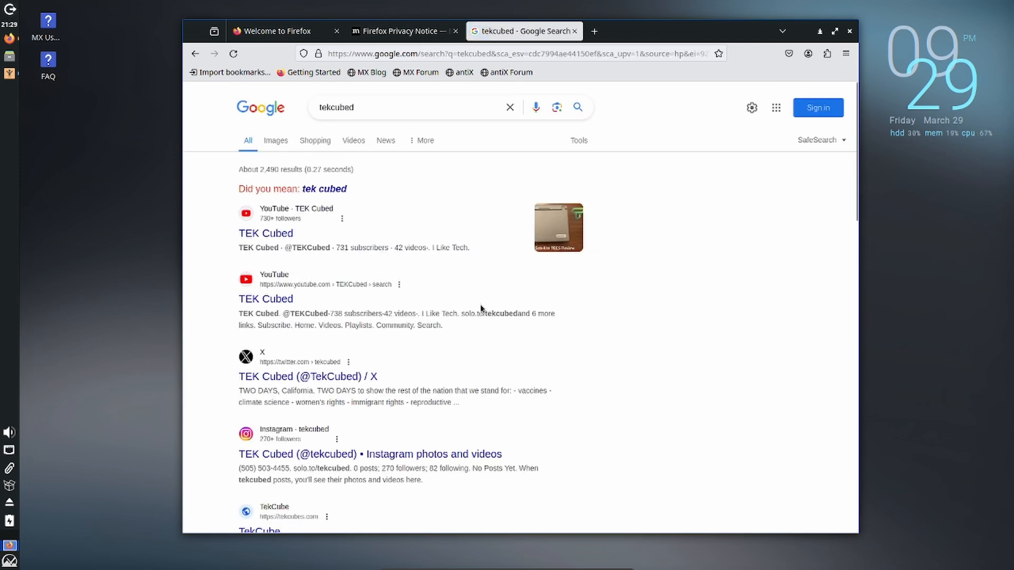
# Open the TEK Cubed YouTube channel's search page from the results, and close its tab and the Firefox window.
pyautogui.click(272, 299)
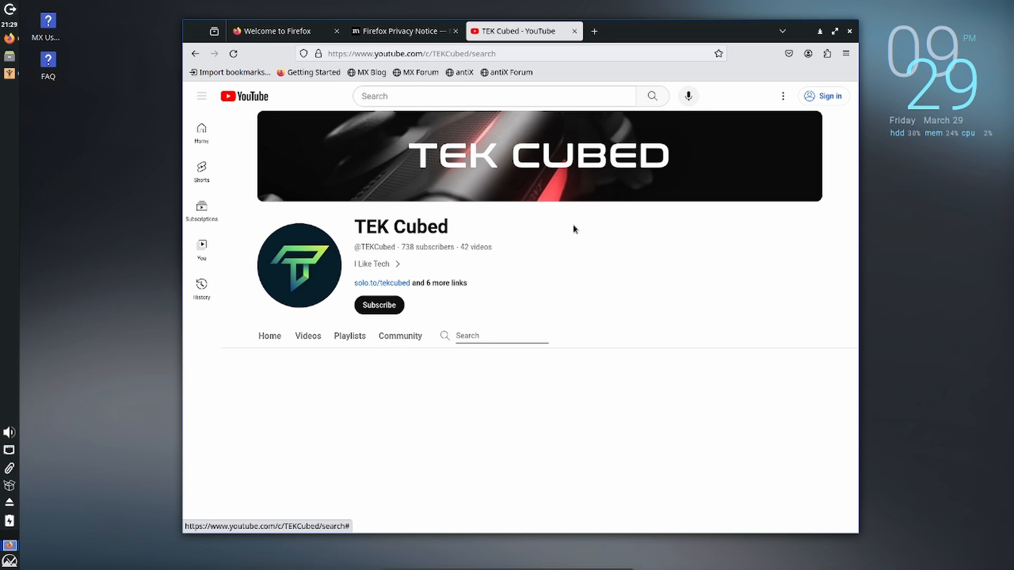
pyautogui.click(574, 32)
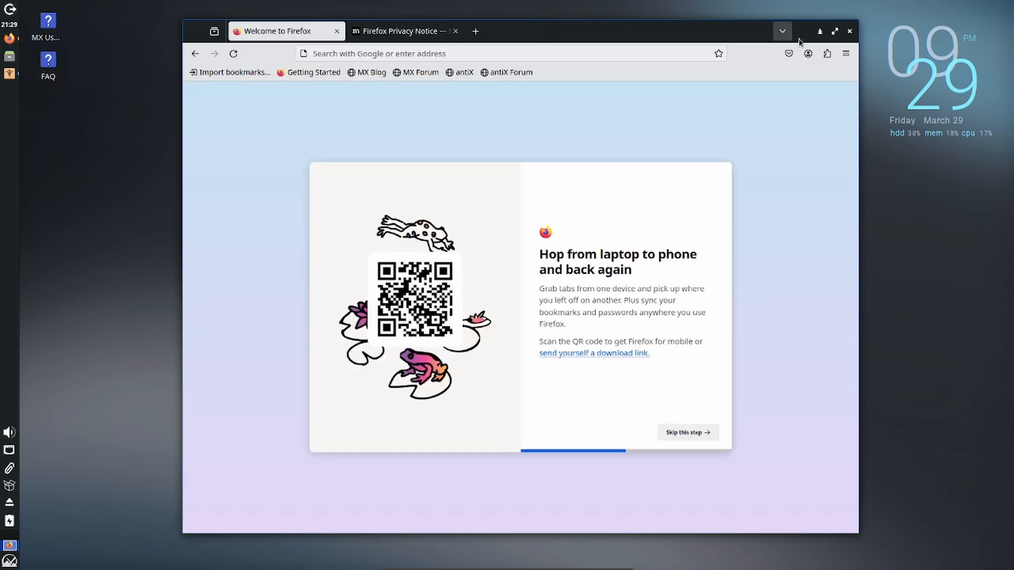
pyautogui.click(850, 31)
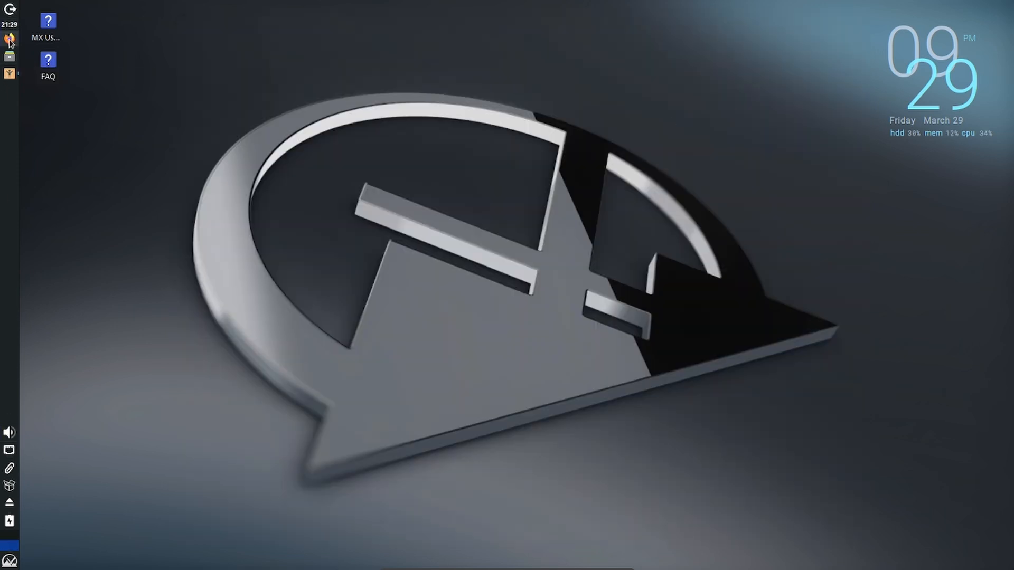
# Restore the MX Welcome windows, close the Frequently Asked Questions document, and open Tools from MX Welcome.
pyautogui.click(9, 73)
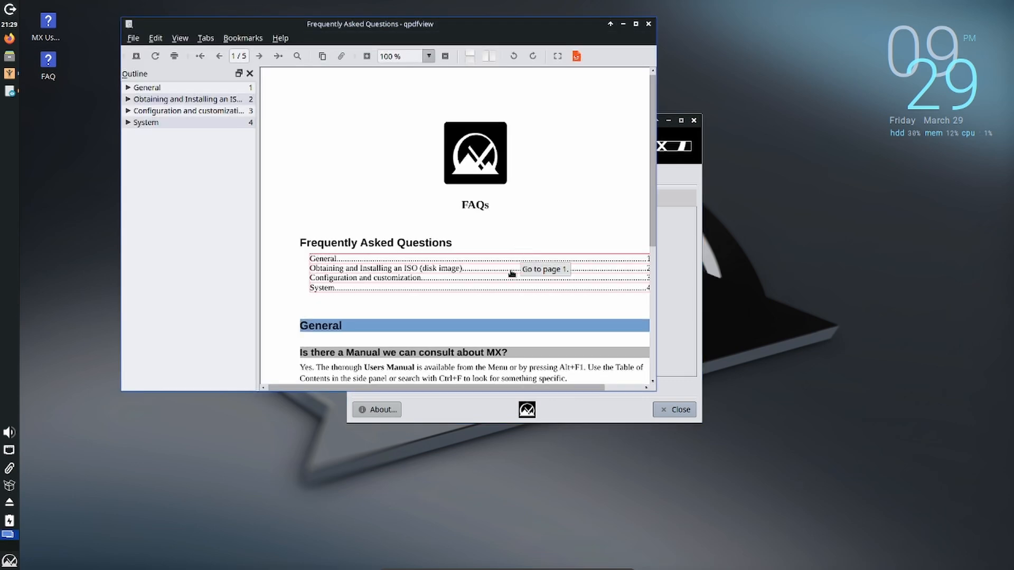
pyautogui.click(649, 25)
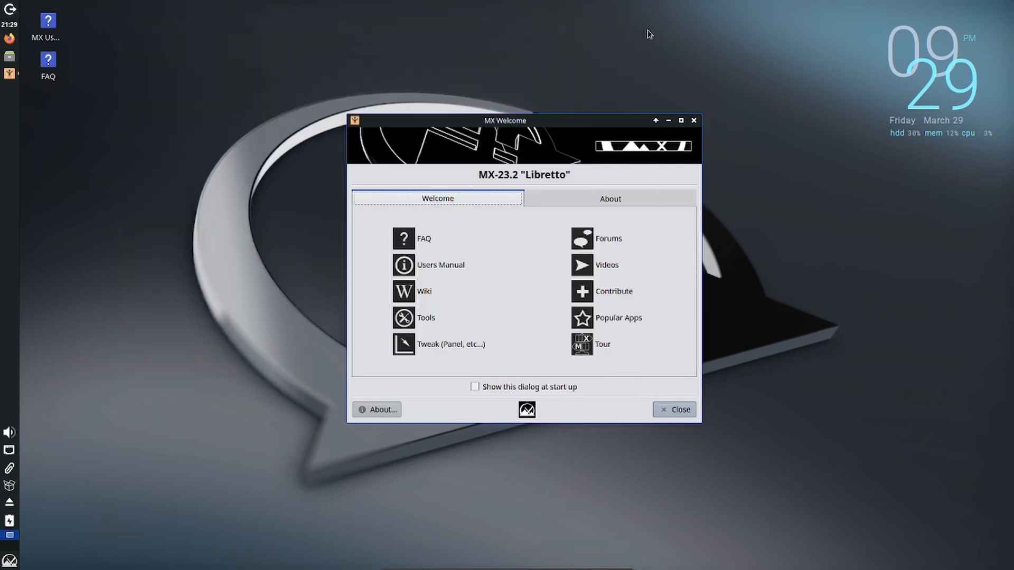
pyautogui.click(424, 320)
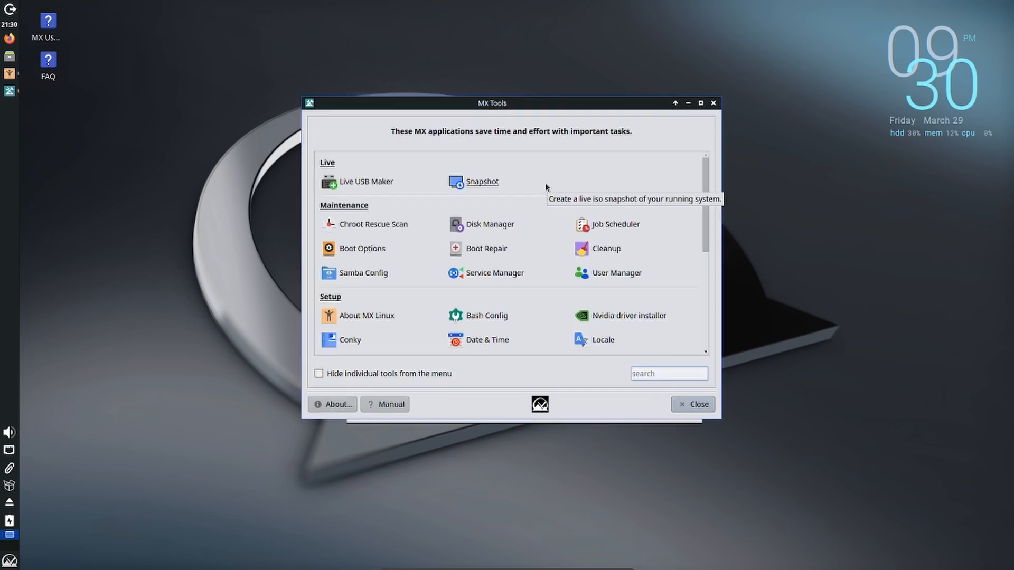
# Open Live USB Maker from MX Tools and close it, and run the Nvidia driver installer and exit its terminal.
pyautogui.click(354, 188)
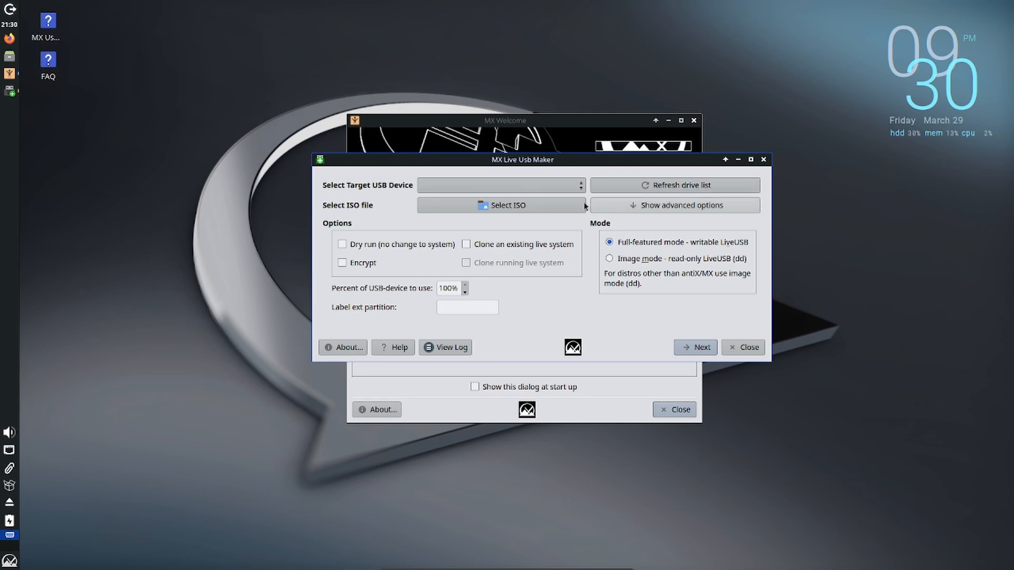
pyautogui.click(764, 160)
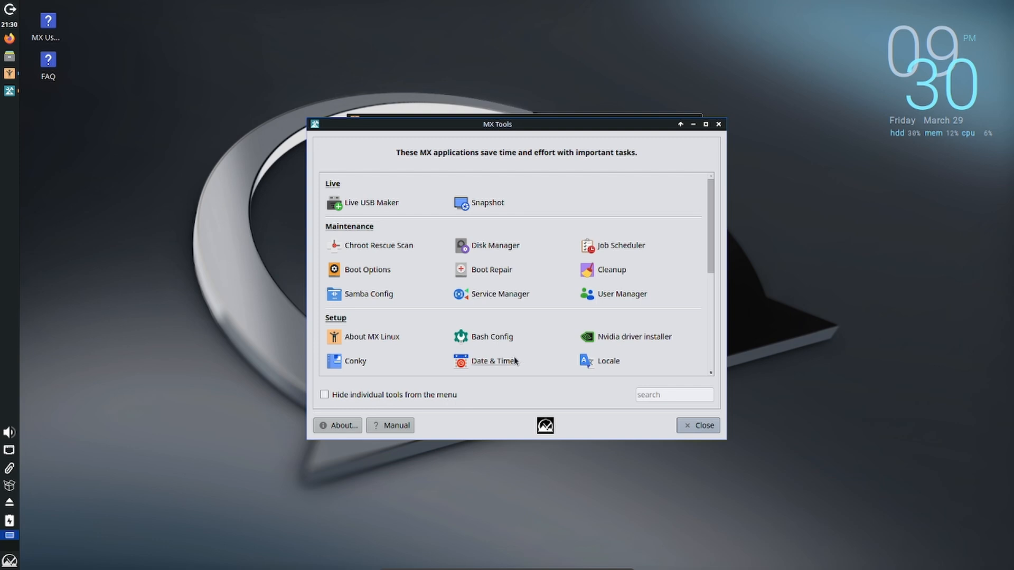
pyautogui.click(623, 333)
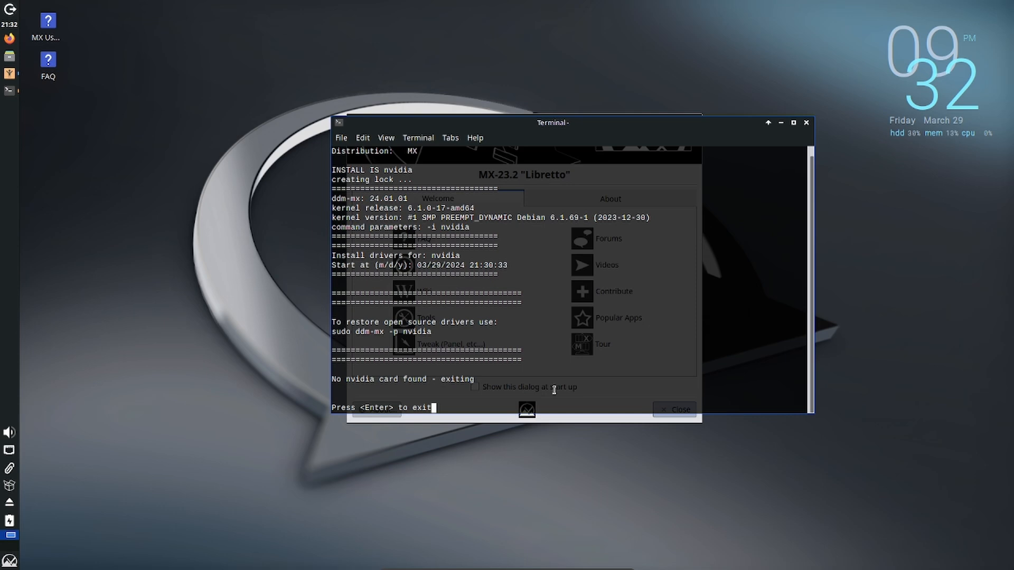
pyautogui.press('Return')
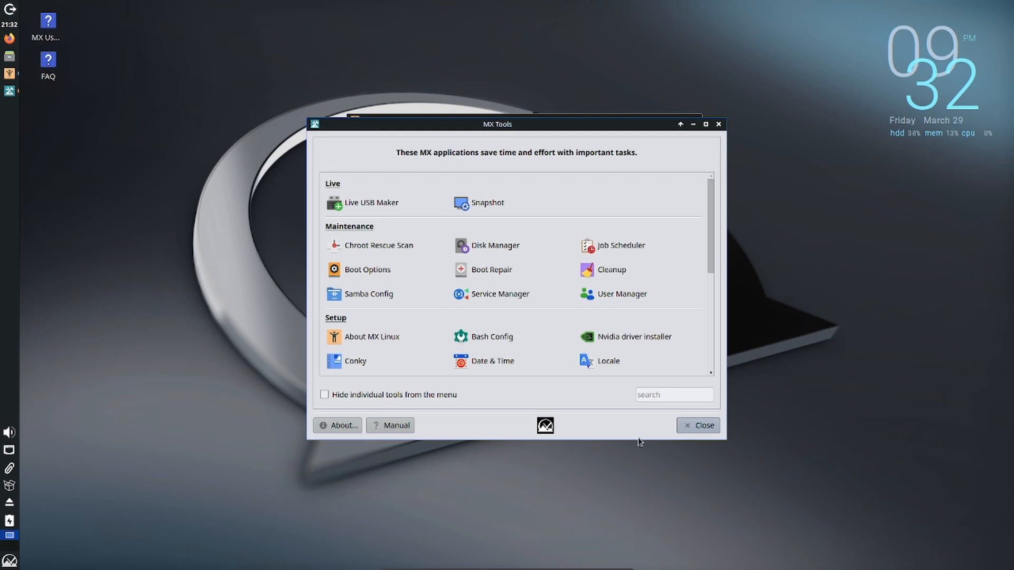
# Open Locale from MX Tools, view its Locale Categories, Locale Management and System Locale settings, and close it.
pyautogui.click(621, 364)
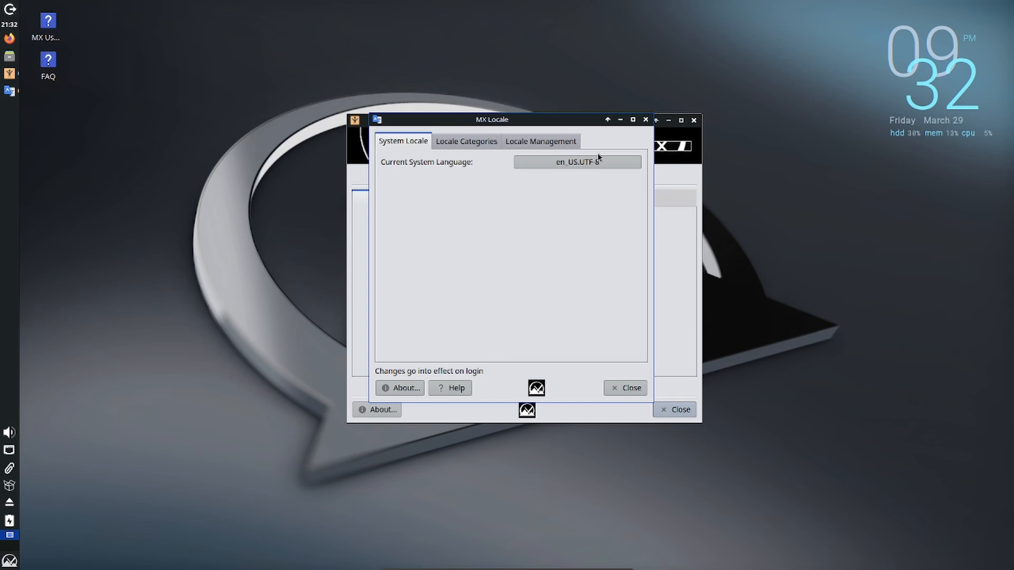
pyautogui.click(463, 143)
pyautogui.click(538, 140)
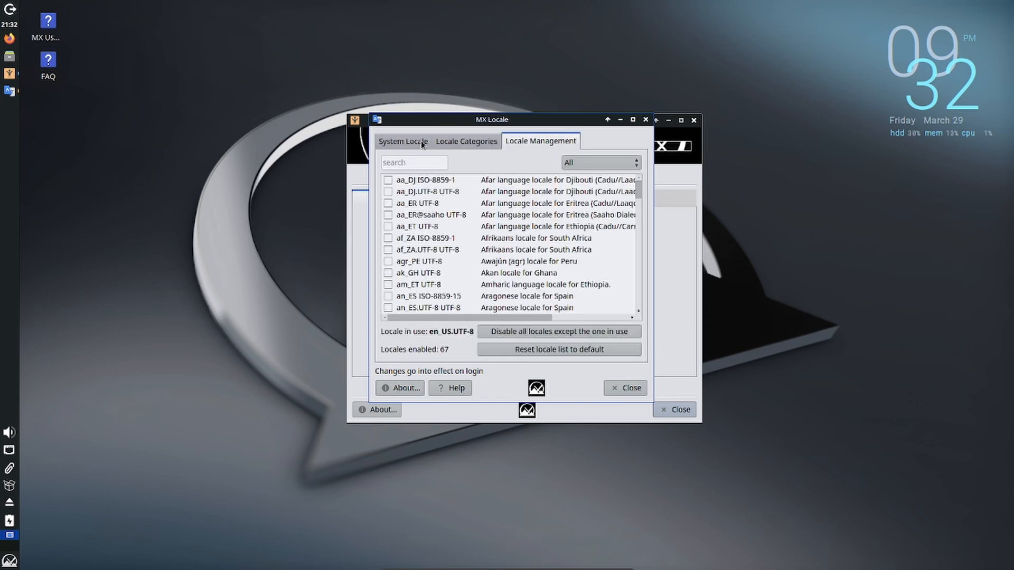
pyautogui.click(422, 143)
pyautogui.click(645, 120)
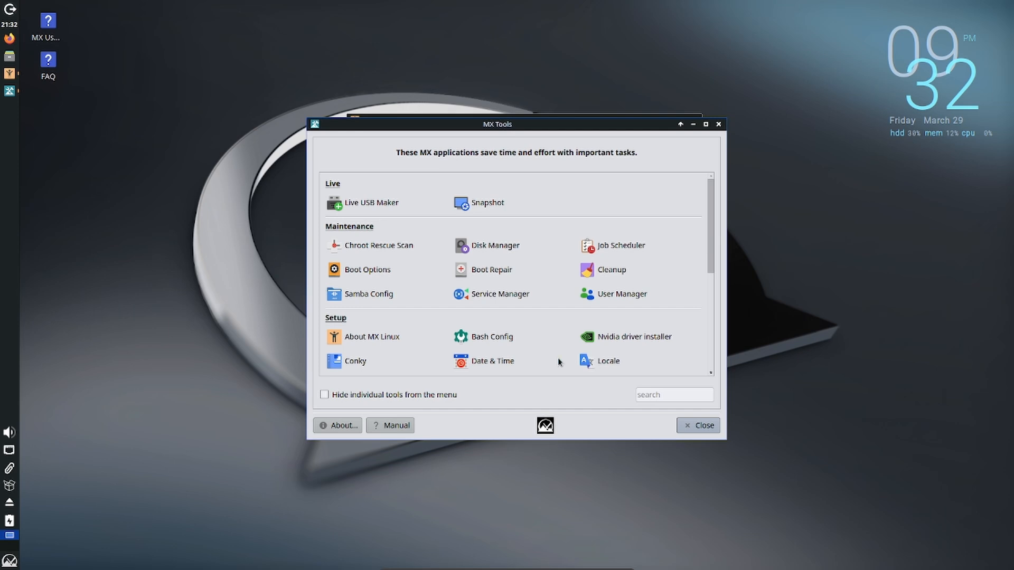
# Open About MX Linux from MX Tools, read through the short system report, and close the window.
pyautogui.click(402, 343)
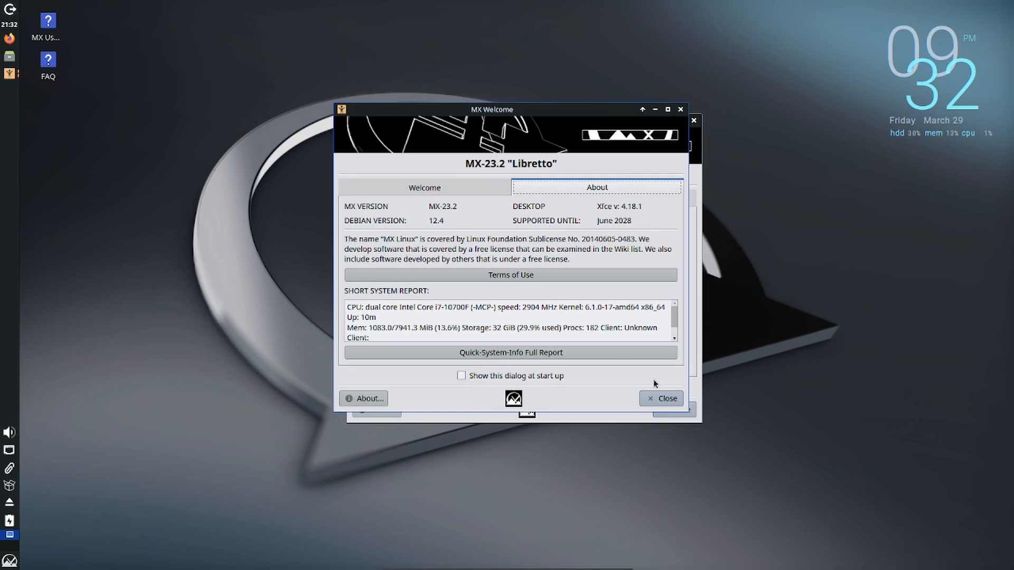
pyautogui.scroll(-1, 583, 318)
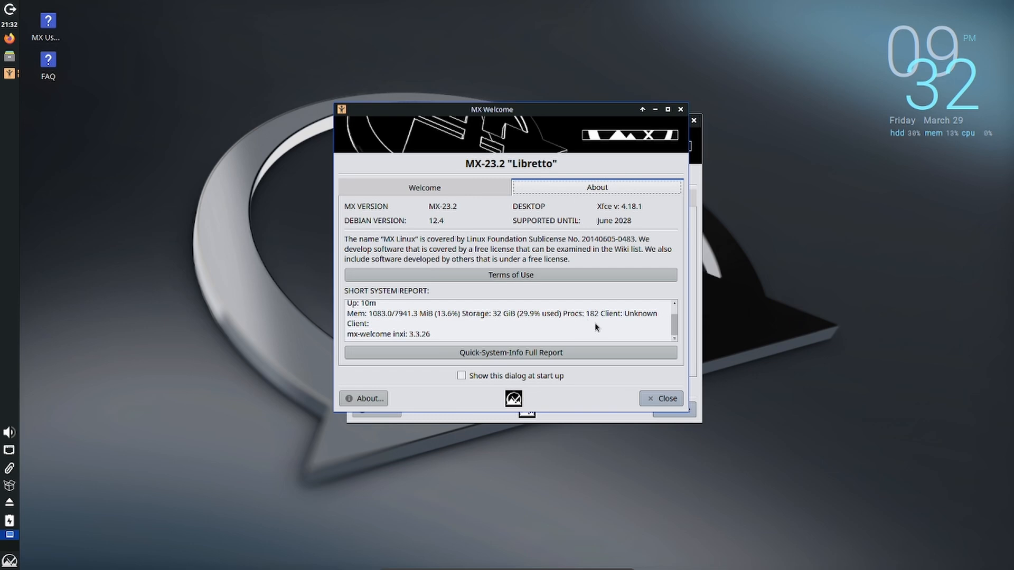
pyautogui.click(674, 403)
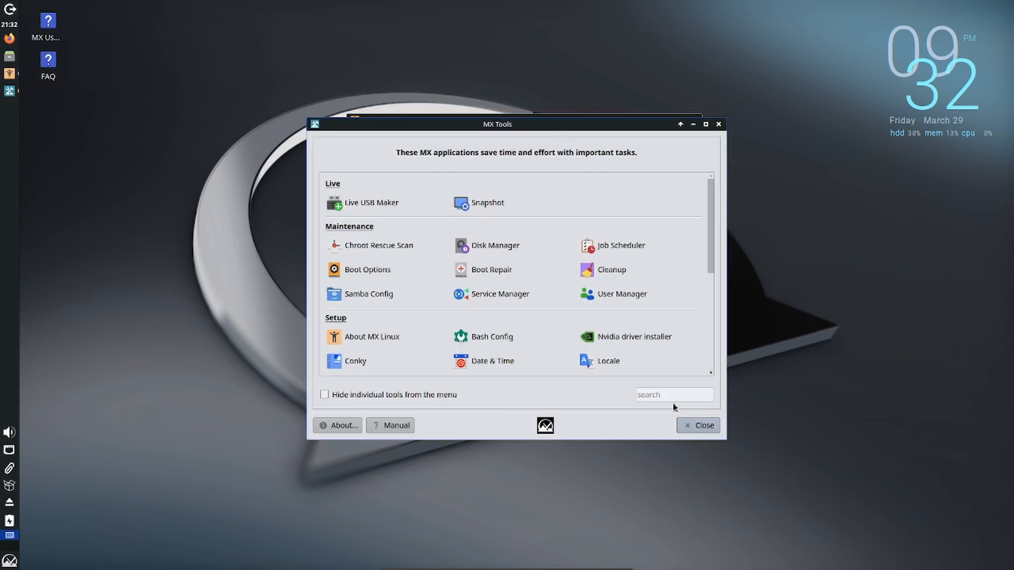
# Open and close Cleanup and User Manager from MX Tools, and close MX Tools itself.
pyautogui.click(602, 268)
pyautogui.click(665, 67)
pyautogui.click(585, 293)
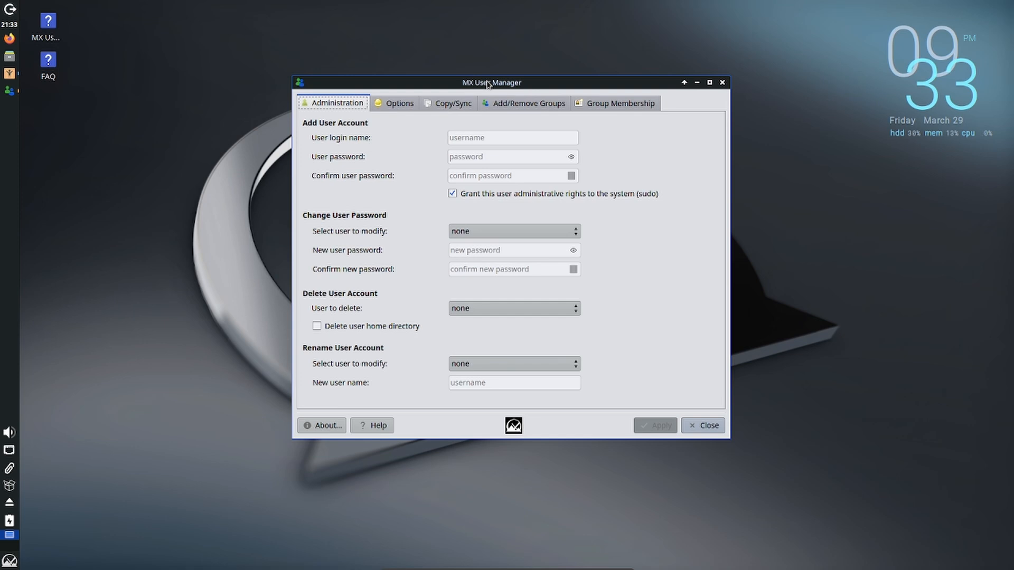
pyautogui.click(722, 82)
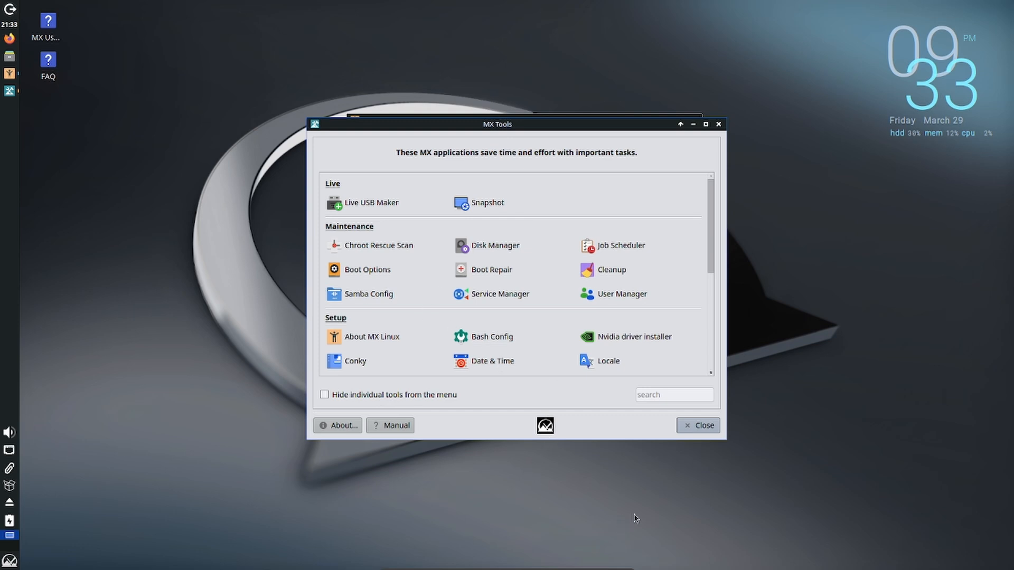
pyautogui.click(682, 430)
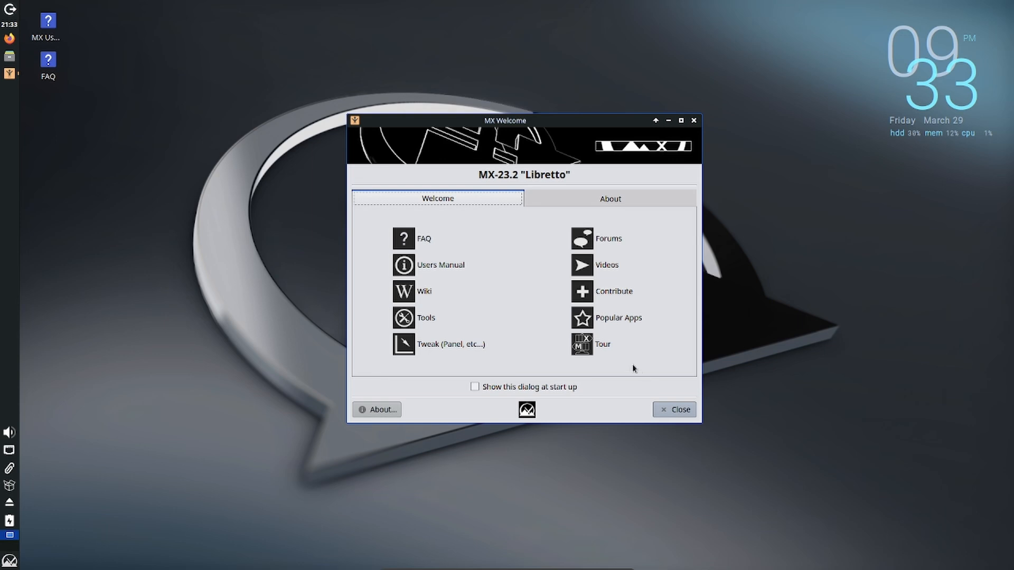
# Open Popular Apps from MX Welcome, and close both the MX Package Installer and MX Welcome.
pyautogui.click(617, 326)
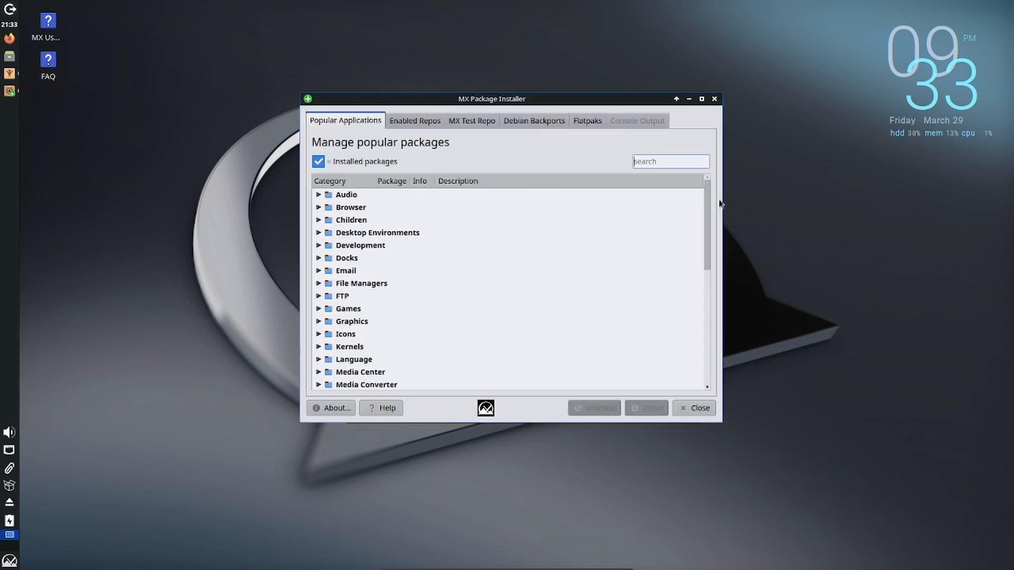
pyautogui.click(715, 99)
pyautogui.click(695, 121)
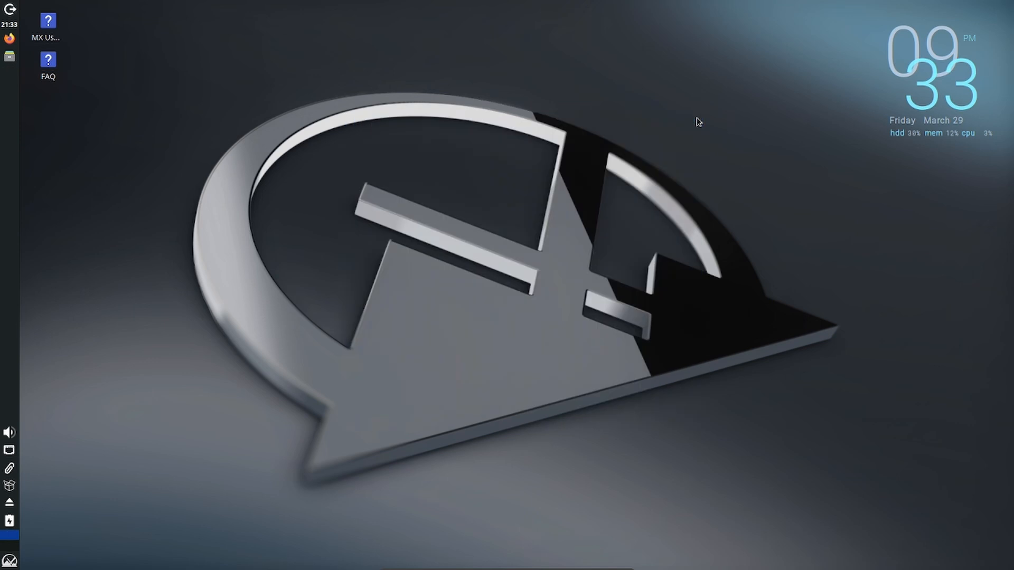